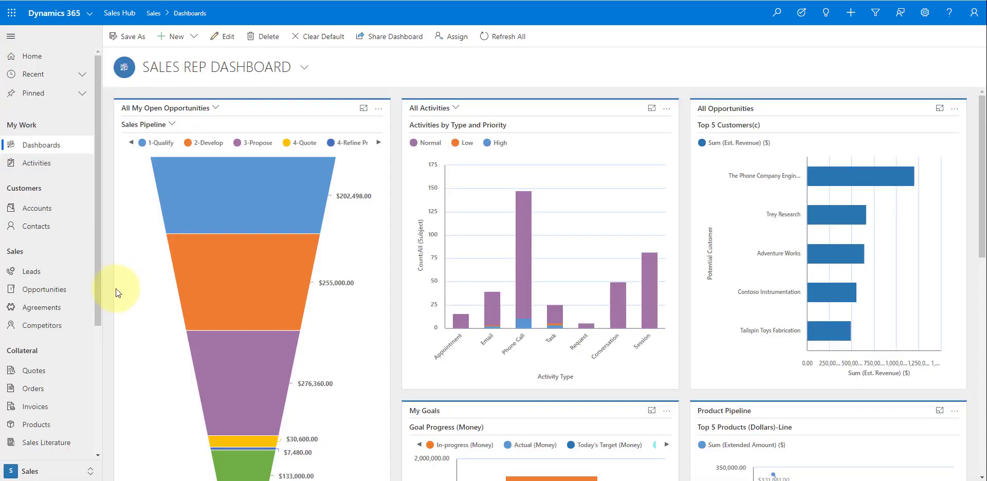
Open the D365 Test Opp opportunity from the sales opportunities and view its product line items.
left_click(51, 294)
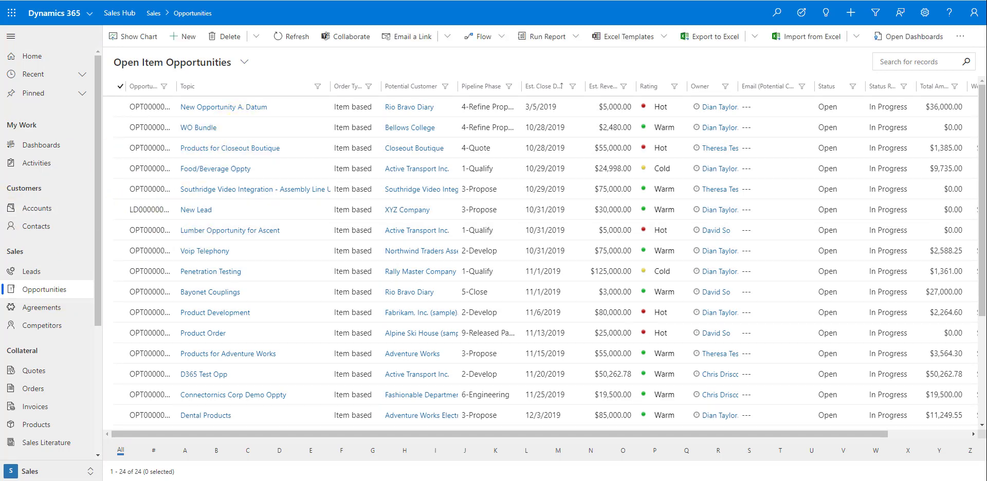
left_click(204, 375)
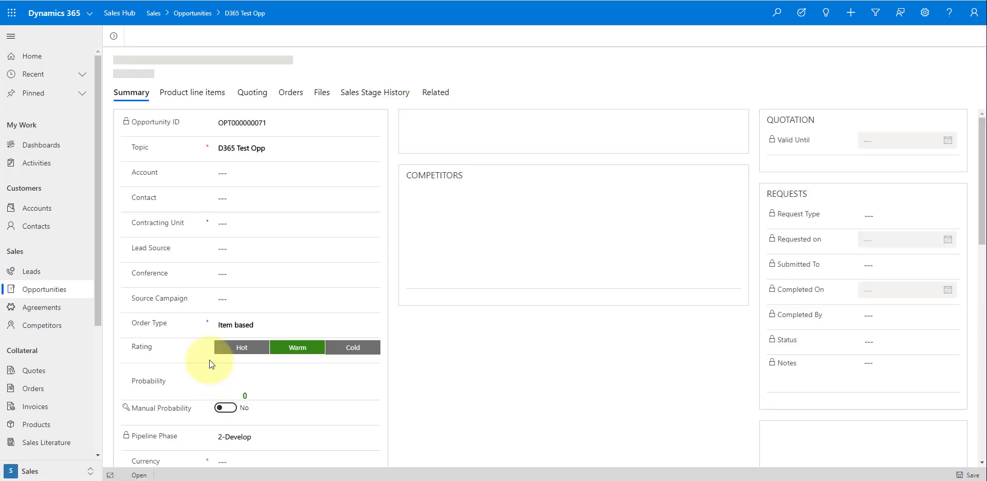
left_click(203, 96)
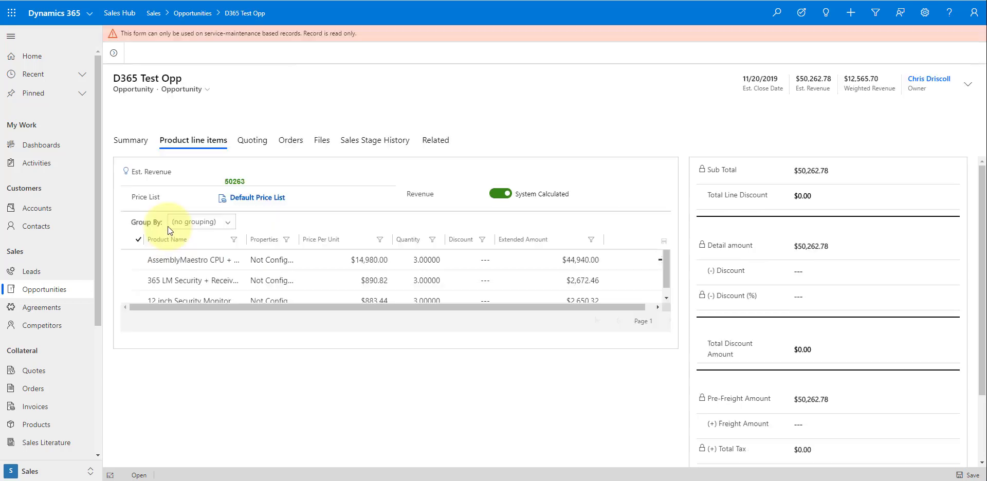
left_click(668, 273)
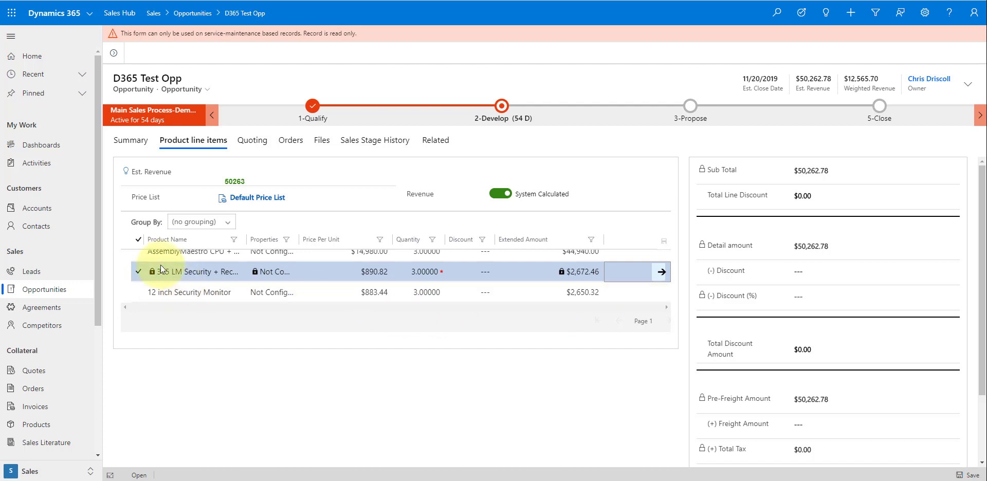
Review the opportunity's summary details and look through the Word templates available for it.
left_click(128, 144)
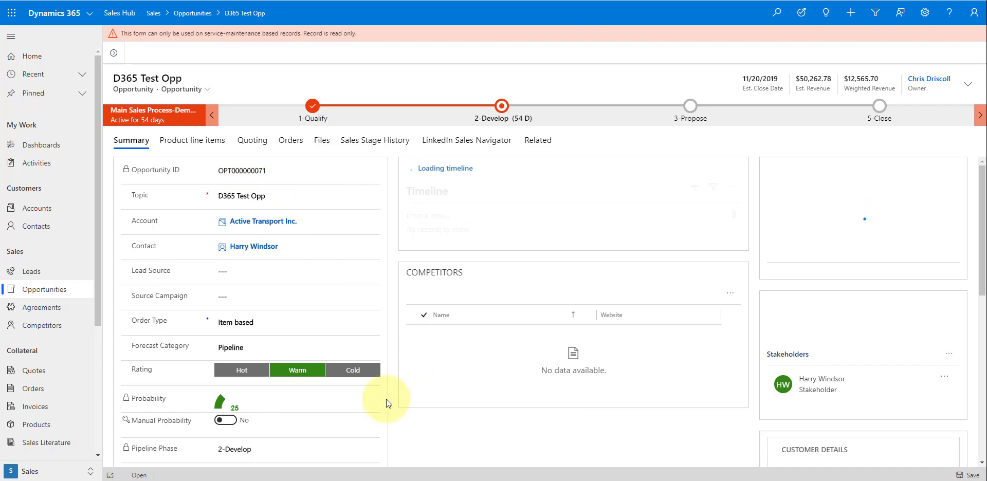
scroll(386, 399, "down", 2)
scroll(385, 400, "up", 2)
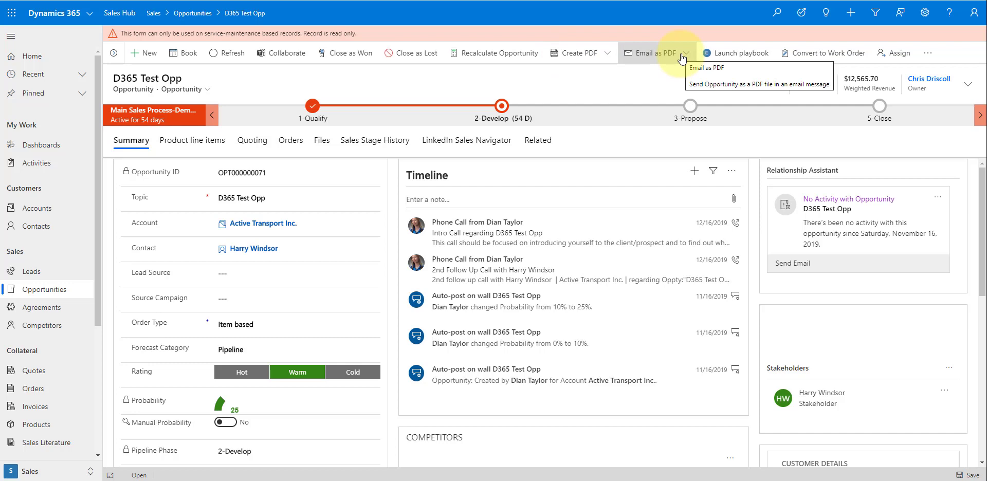
left_click(928, 55)
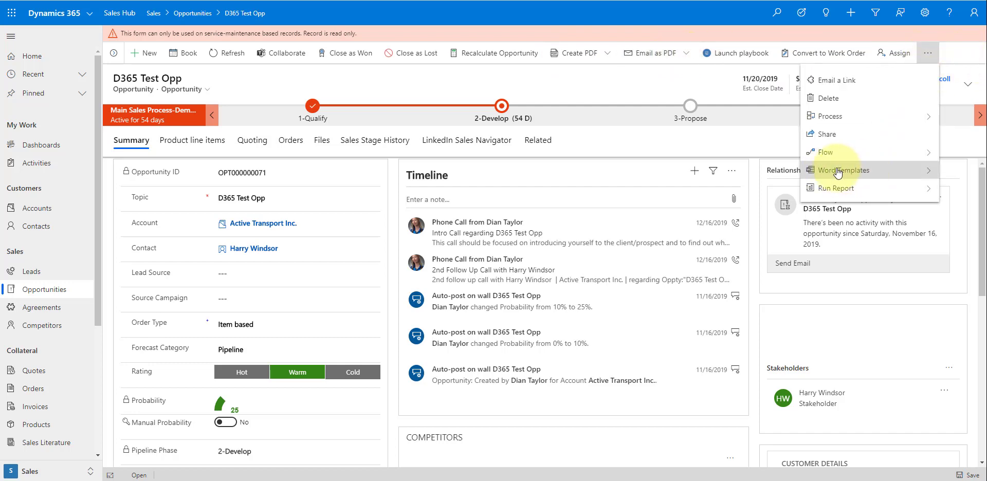
left_click(920, 175)
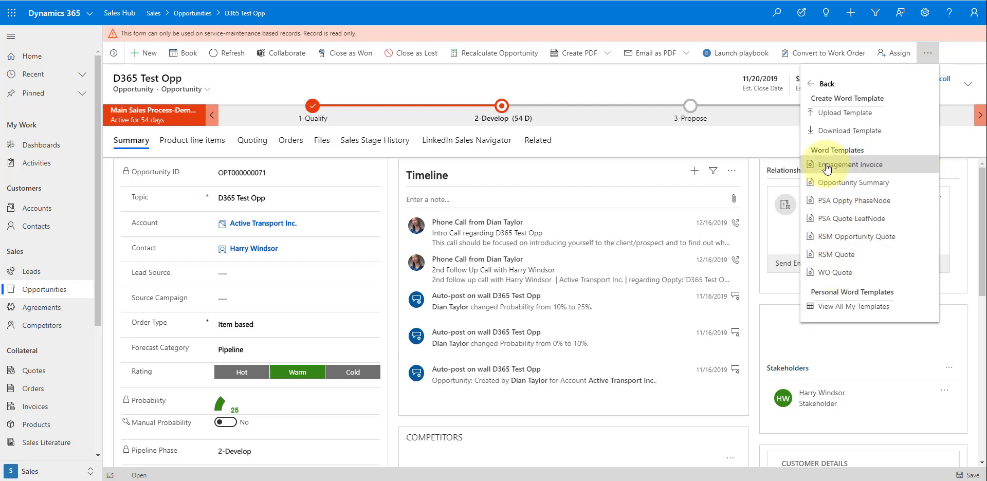
left_click(650, 87)
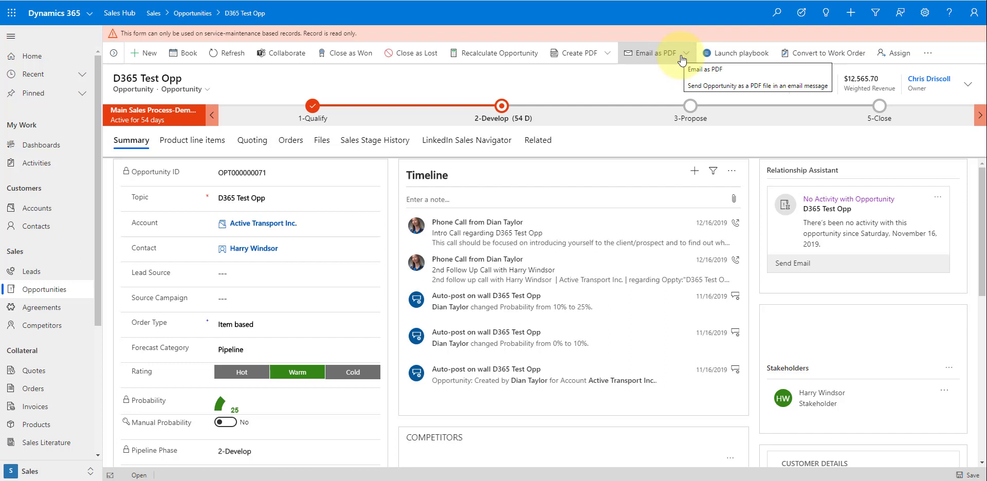
Create a PDF of the opportunity from the RSM Quote template, save it to the Desktop as RSM Quote.pdf and open it.
left_click(608, 55)
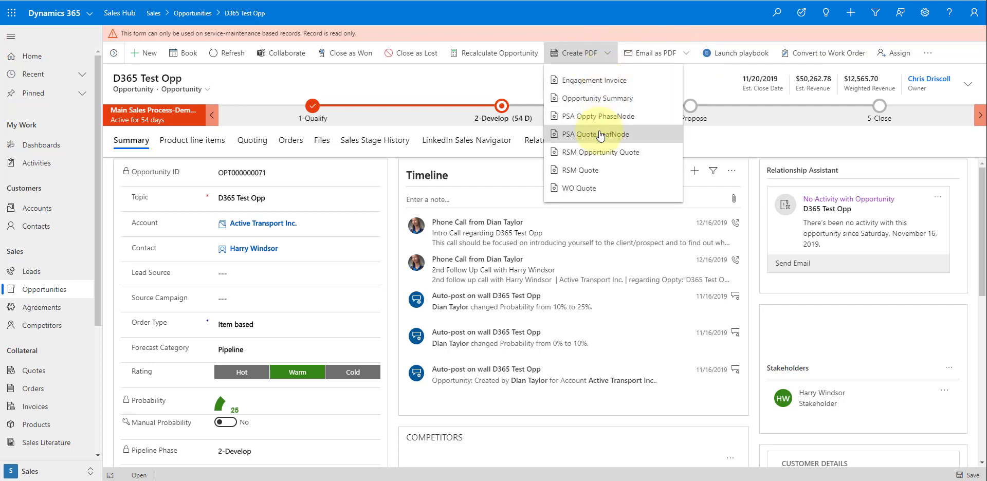
left_click(583, 170)
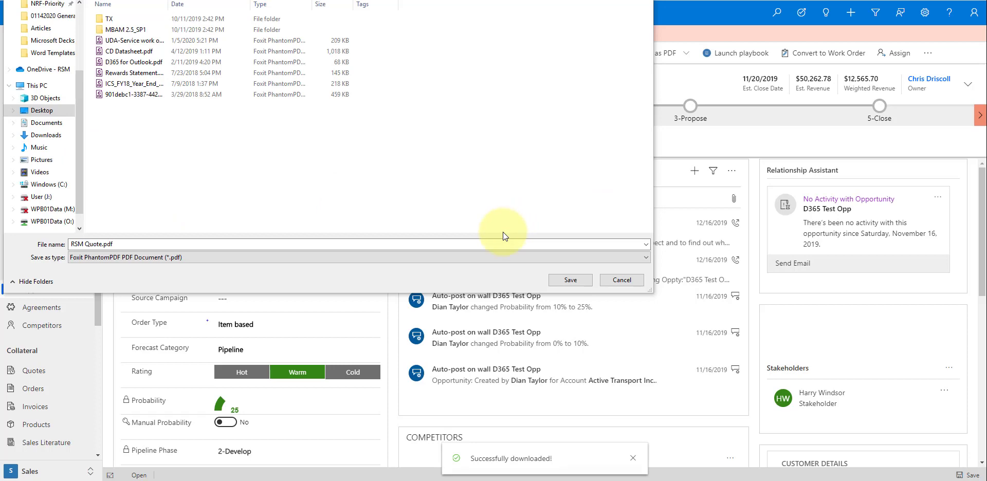
left_click(572, 282)
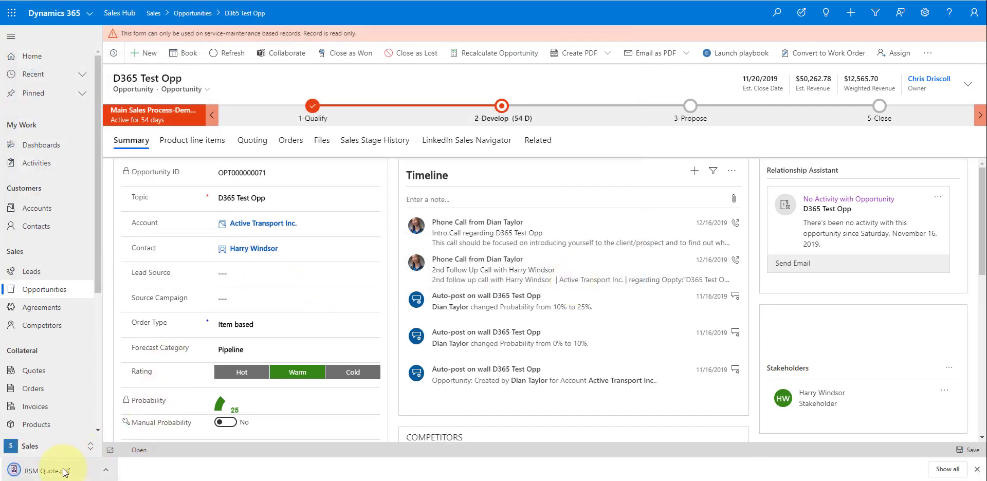
left_click(63, 468)
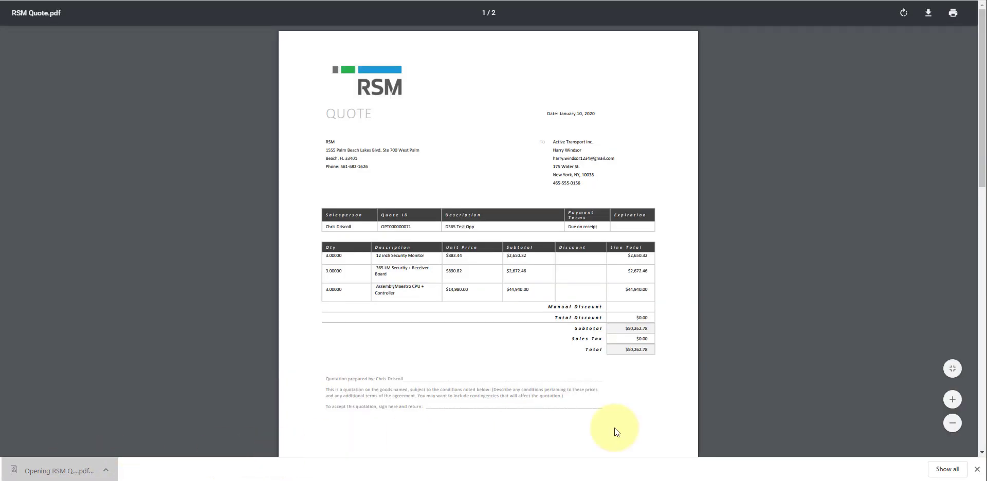
Examine the quote PDF's customer block, salesperson row, product lines, totals and signature section, and close the PDF.
scroll(728, 382, "down", 2)
scroll(772, 360, "up", 3)
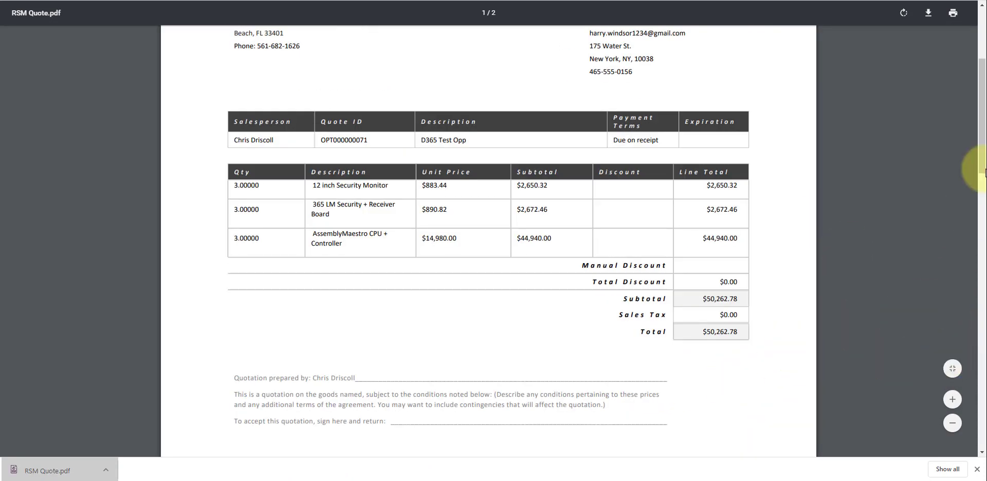
left_click_drag(984, 163, 983, 100)
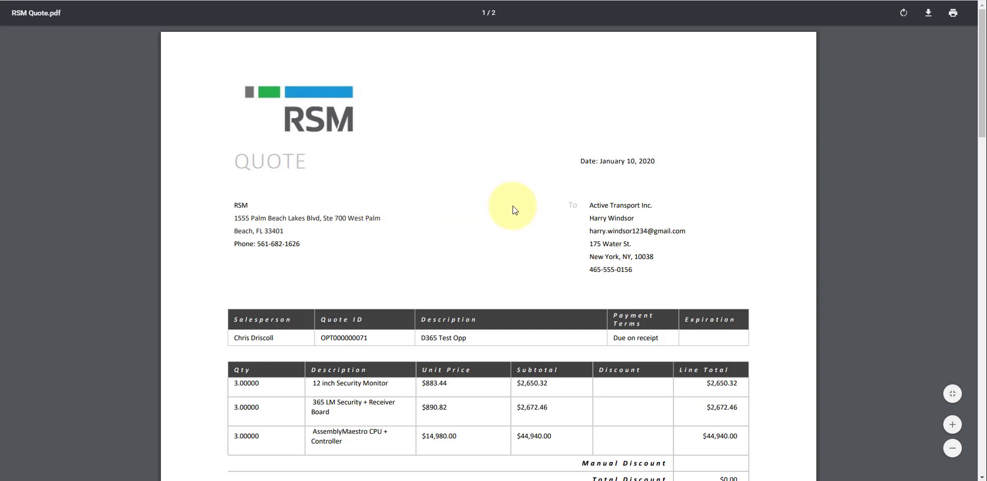
left_click_drag(589, 203, 636, 271)
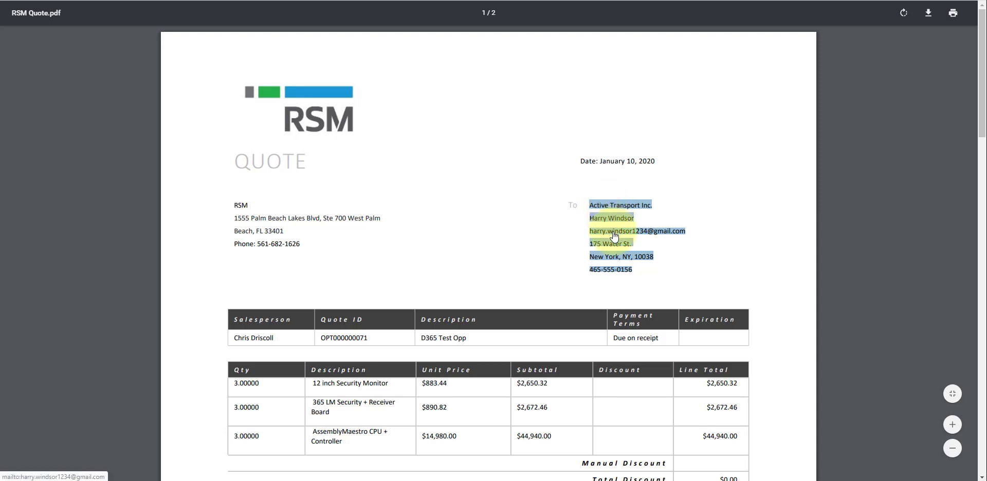
scroll(704, 232, "down", 1)
scroll(705, 232, "down", 1)
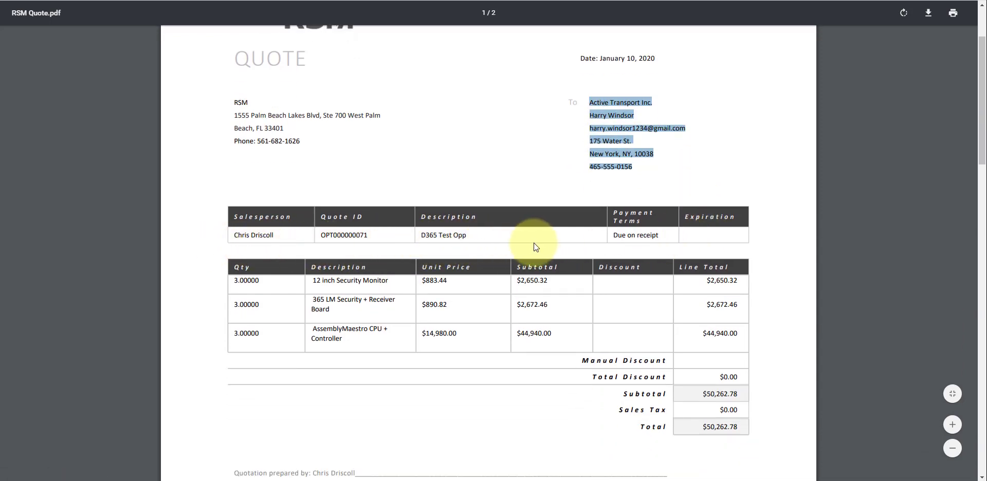
left_click(254, 237)
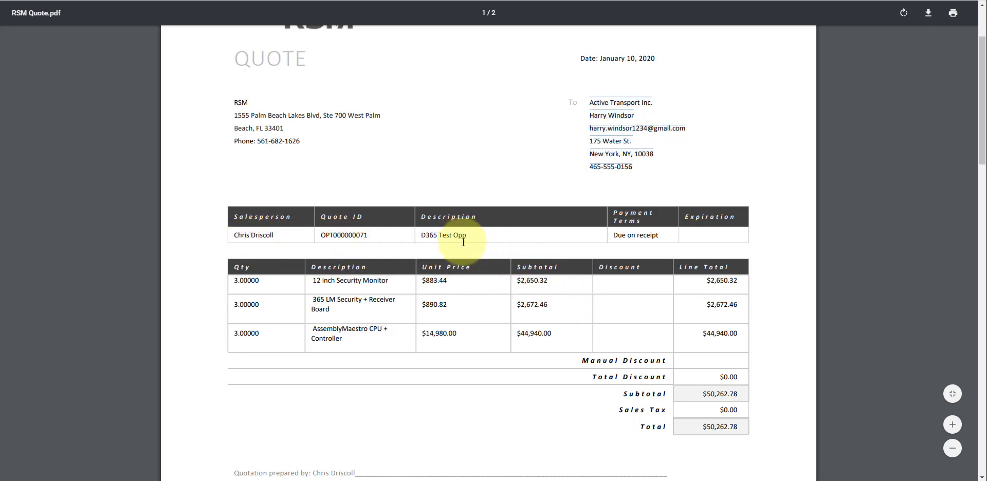
scroll(414, 230, "down", 2)
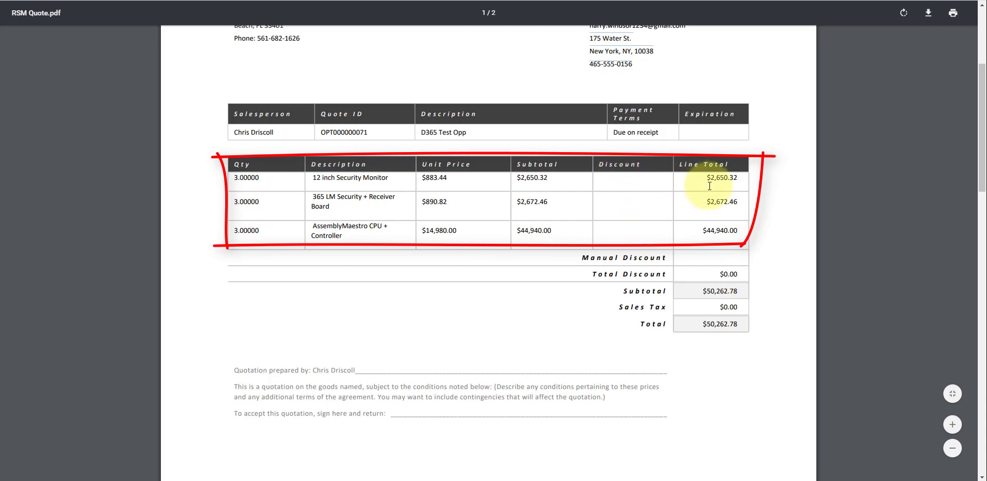
scroll(679, 206, "down", 1)
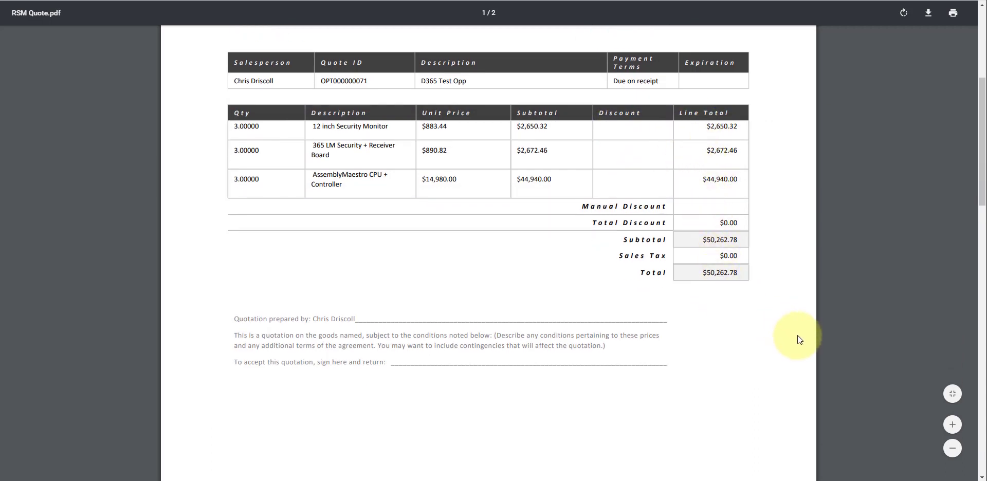
scroll(797, 335, "up", 1)
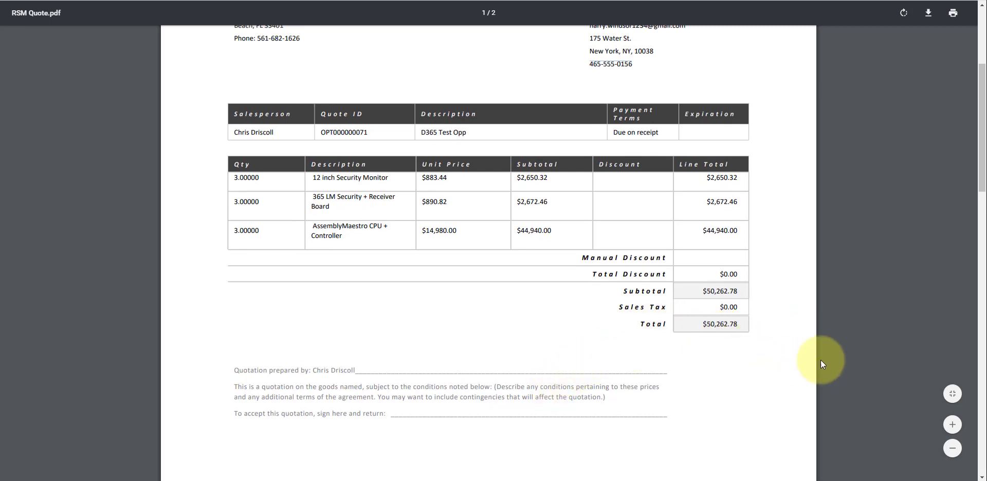
scroll(804, 342, "up", 4)
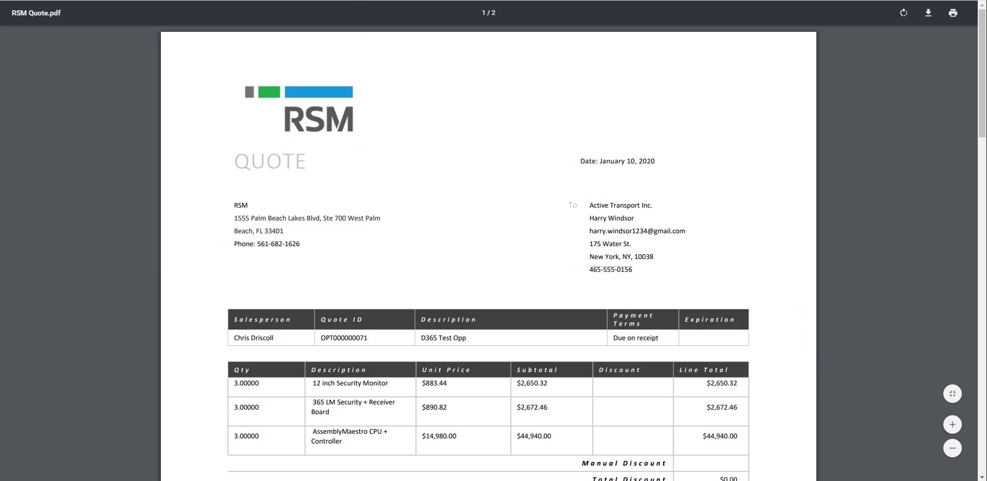
key("ctrl+w")
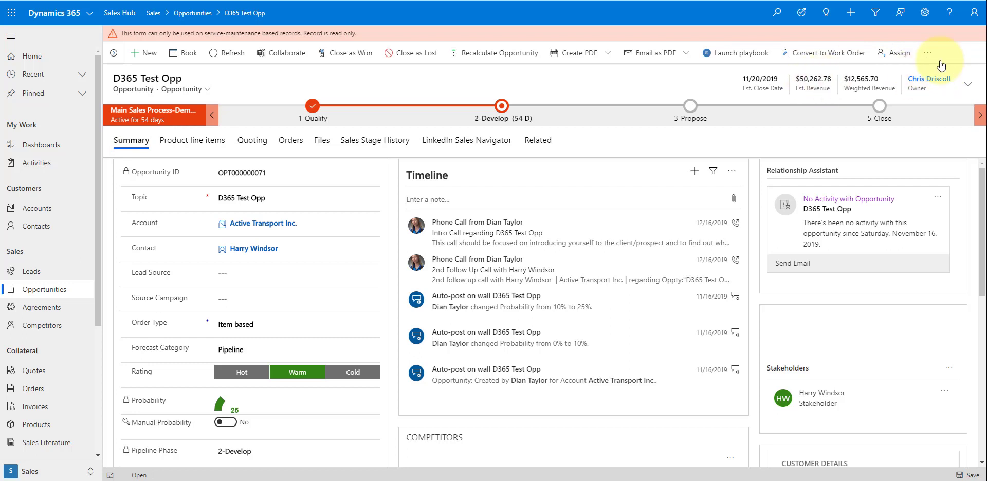
Open the Document Templates list in the advanced settings.
left_click(925, 12)
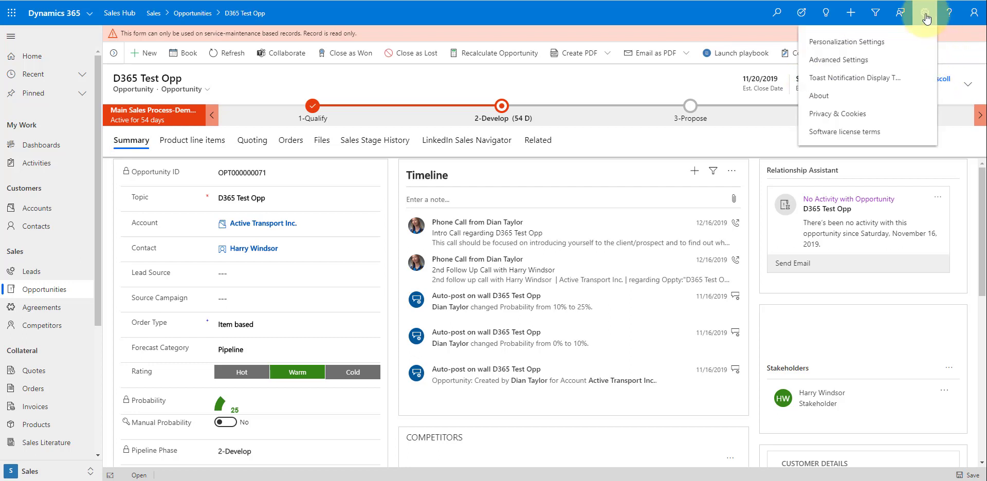
left_click(852, 61)
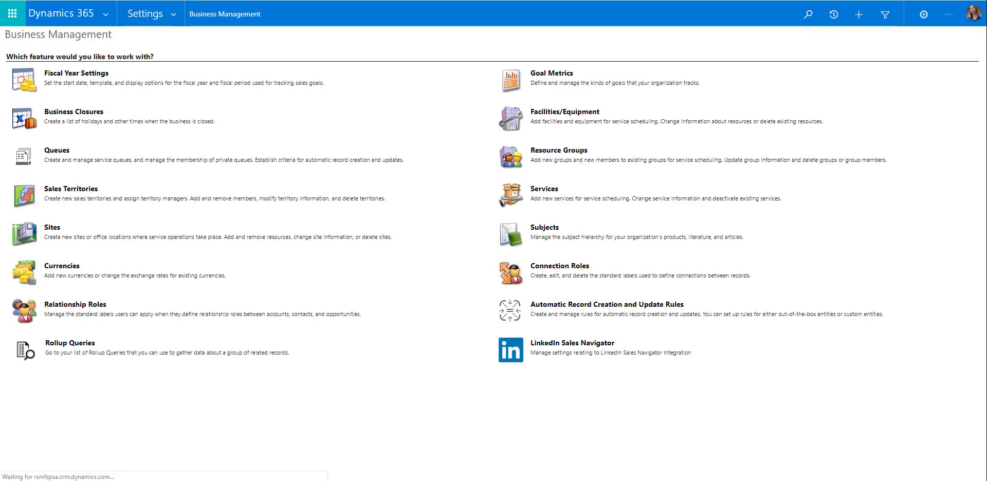
left_click(174, 15)
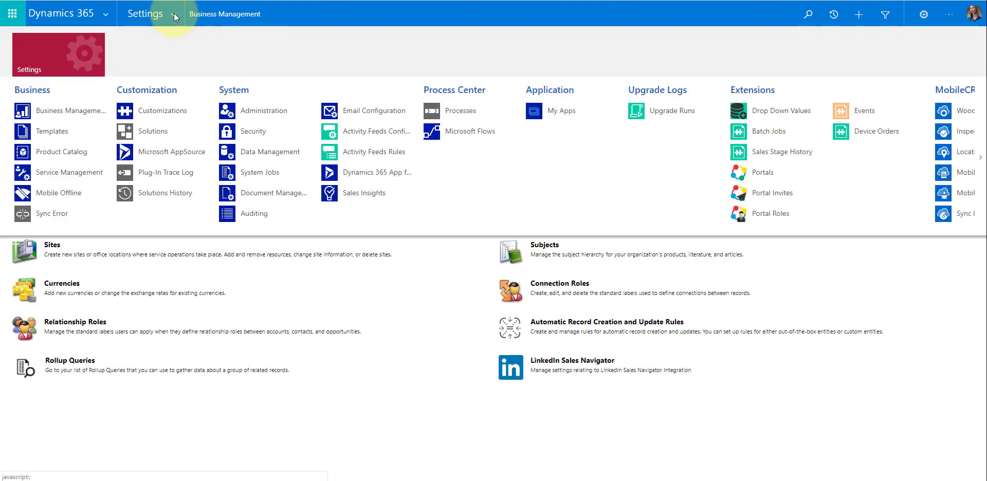
left_click(72, 131)
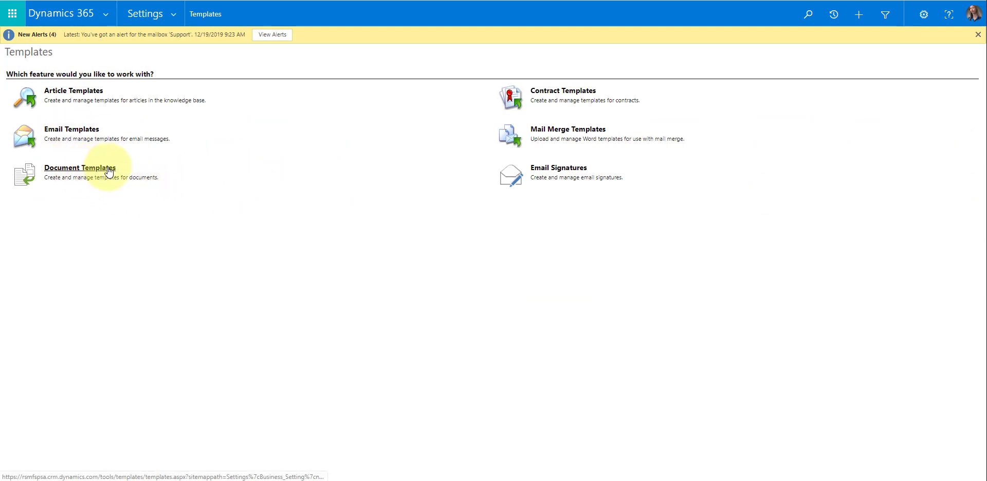
left_click(109, 170)
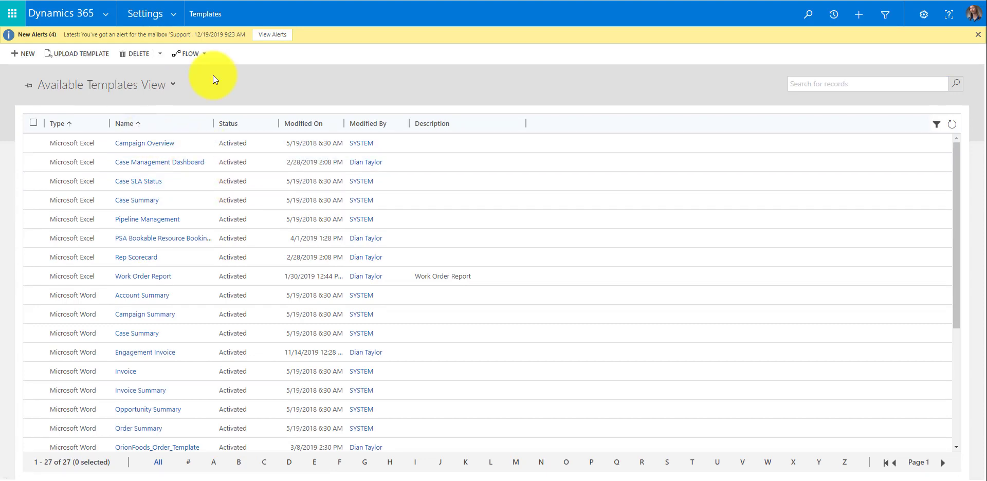
Start a new template of type Word Template and filter its data by the Opportunity entity.
left_click(23, 54)
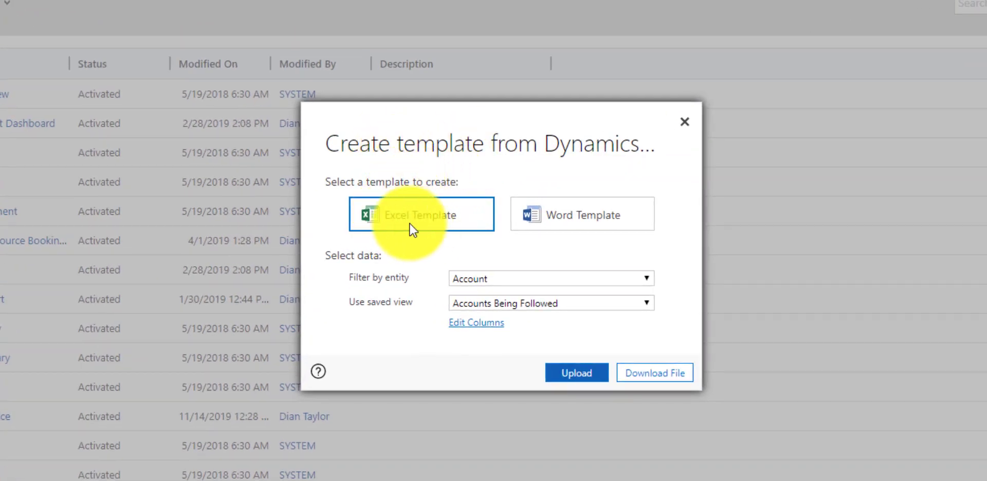
left_click(607, 218)
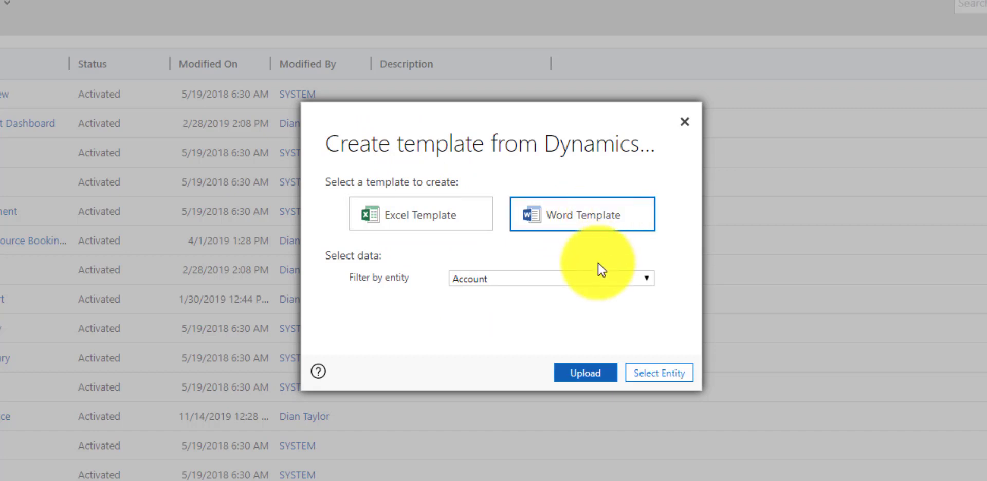
left_click(602, 280)
type("opp")
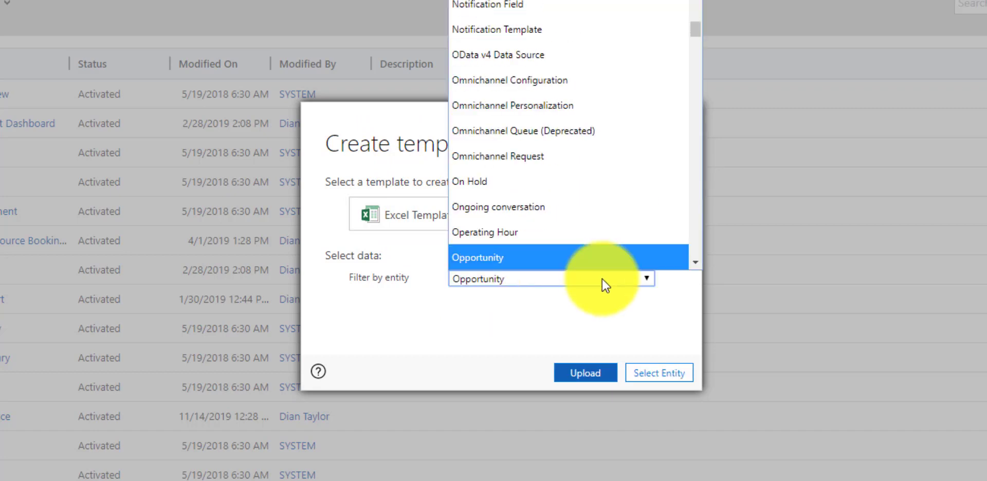
left_click(650, 311)
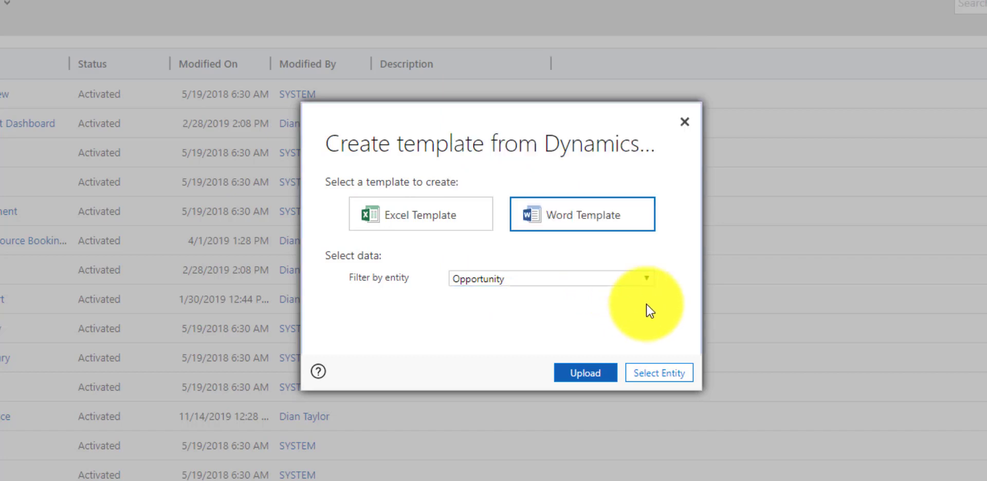
Proceed to the template's entity selection and include the product_opportunities 1:N relationship.
left_click(674, 379)
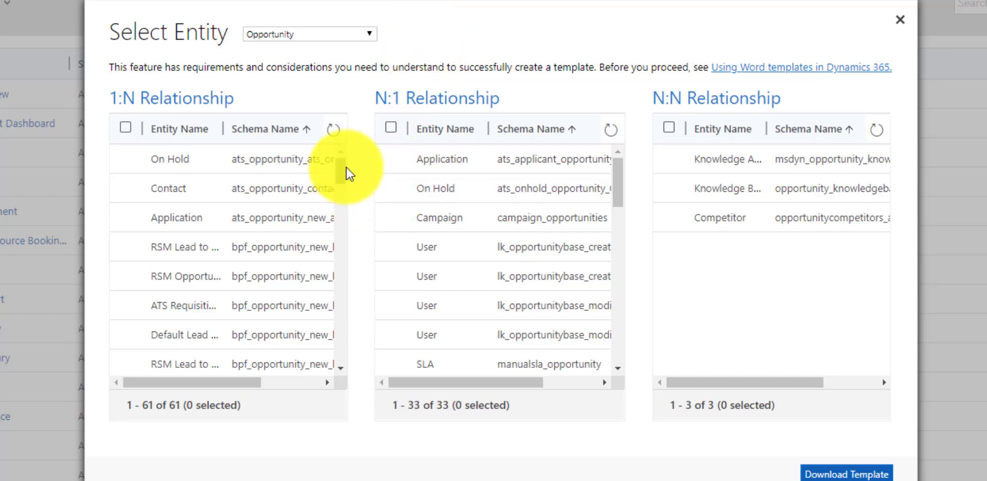
left_click_drag(338, 166, 338, 181)
left_click_drag(338, 214, 346, 354)
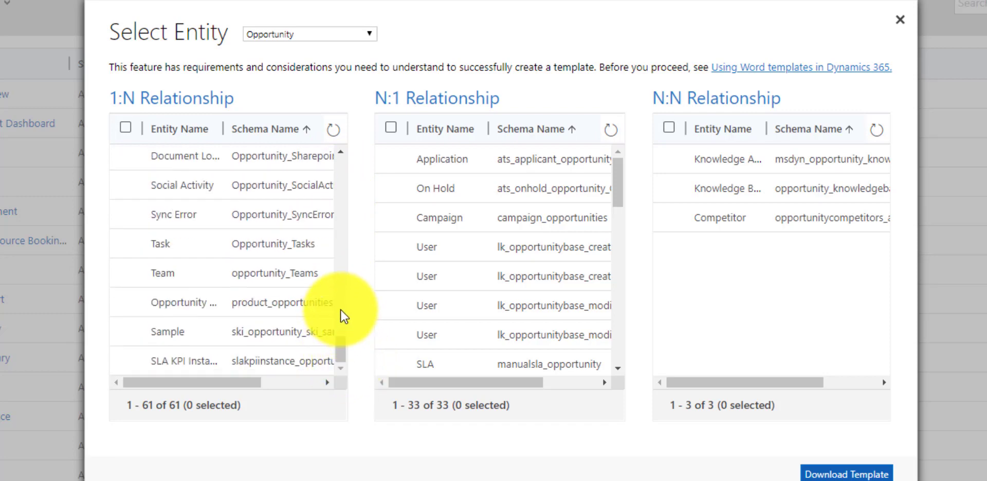
left_click(126, 301)
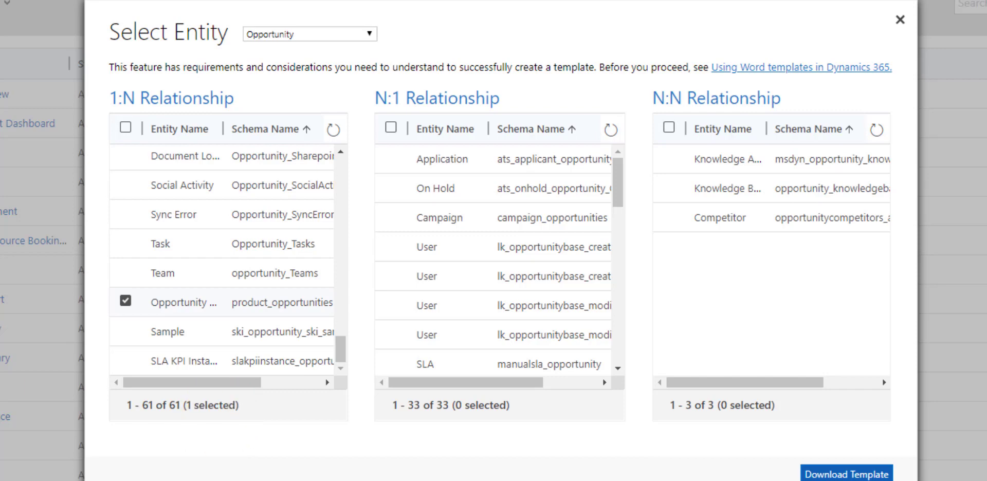
Include the opportunity_customer_accounts and opportunity_parent_contact N:1 relationships in the template.
left_click_drag(613, 190, 620, 299)
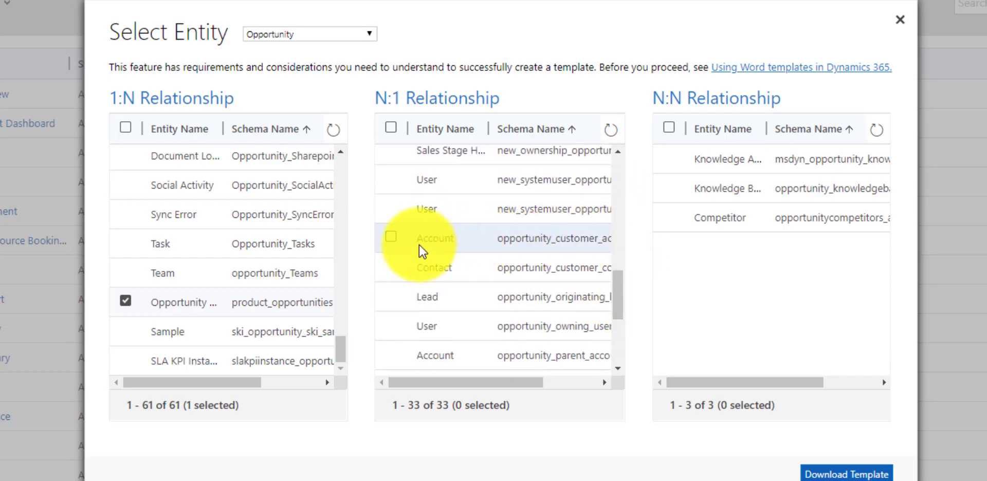
left_click(391, 239)
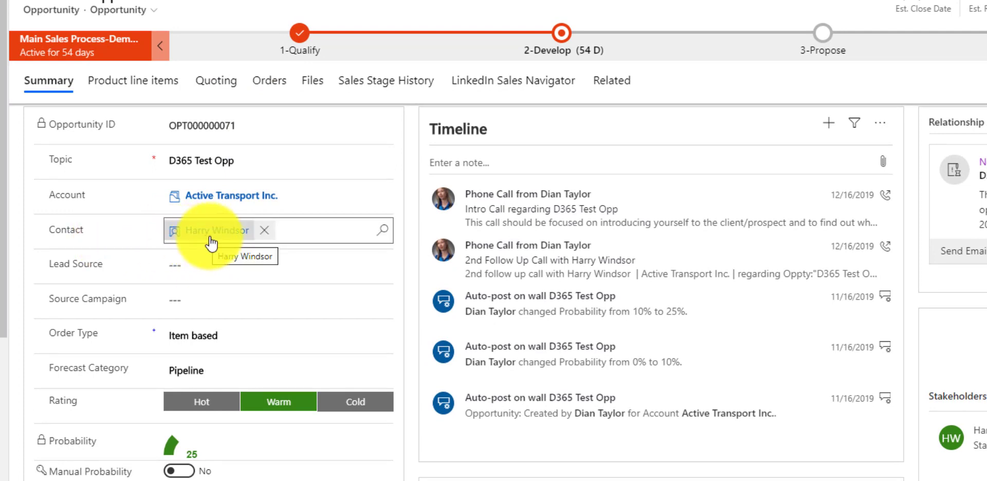
mouse_move(211, 242)
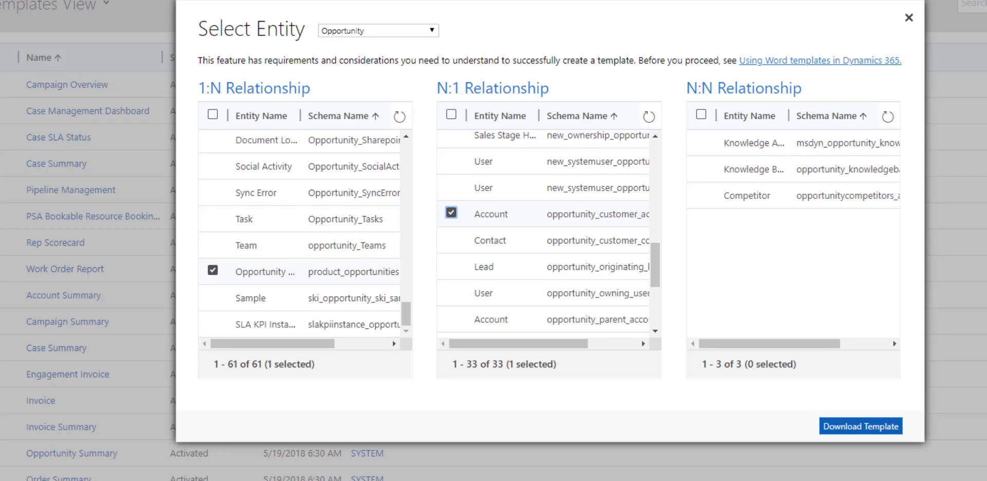
scroll(545, 231, "down", 1)
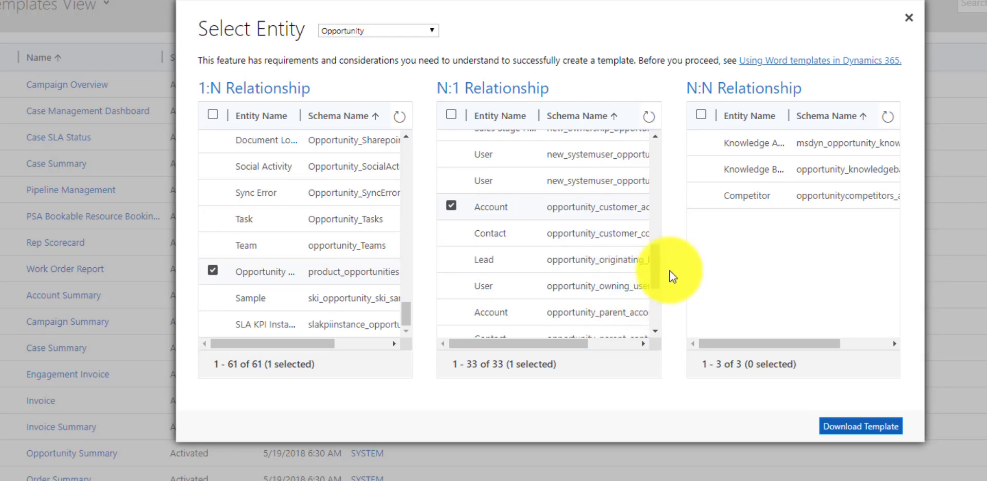
scroll(653, 267, "down", 1)
scroll(654, 277, "down", 2)
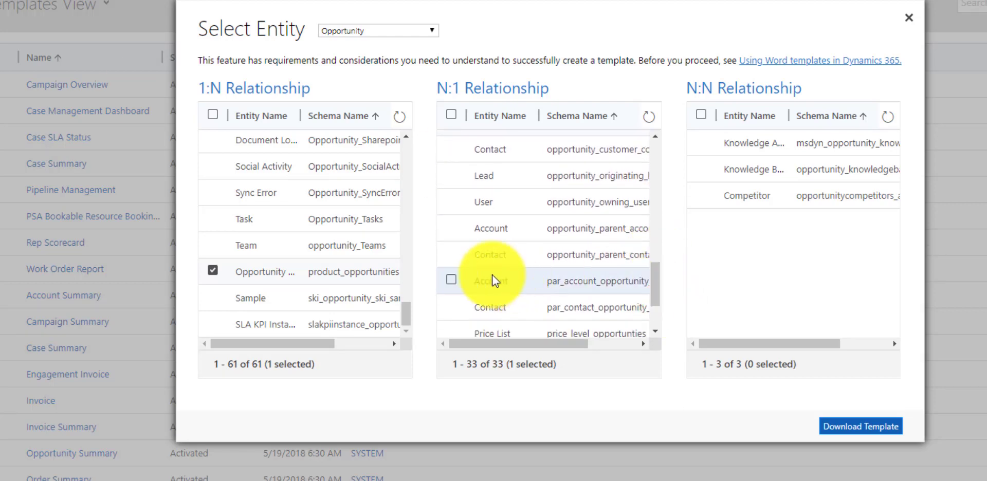
left_click(450, 253)
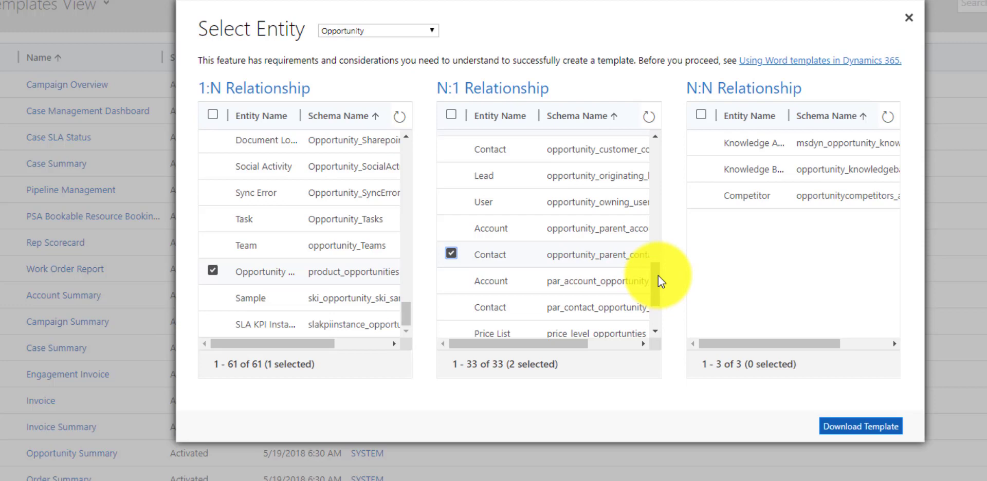
Add the opportunity_owning_user N:1 relationship to the selection and download the Word template.
left_click_drag(658, 276, 656, 311)
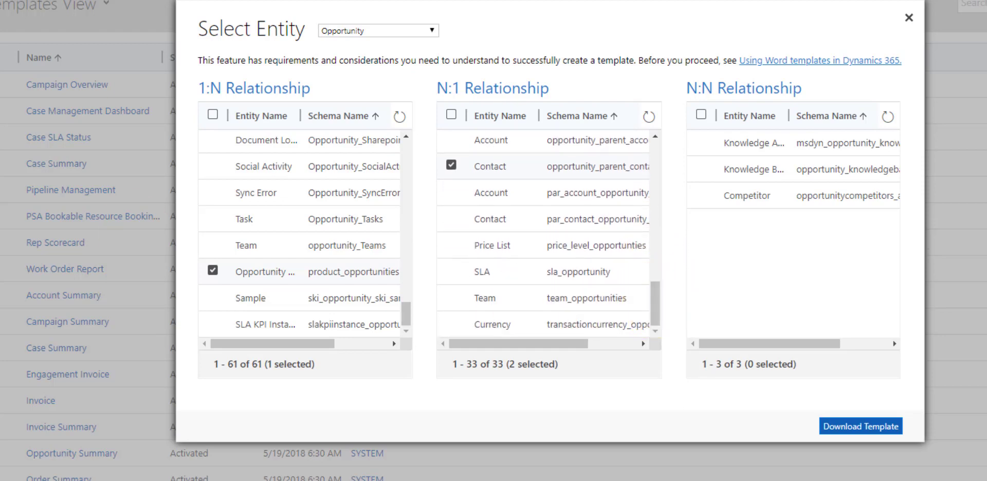
left_click_drag(654, 293, 654, 274)
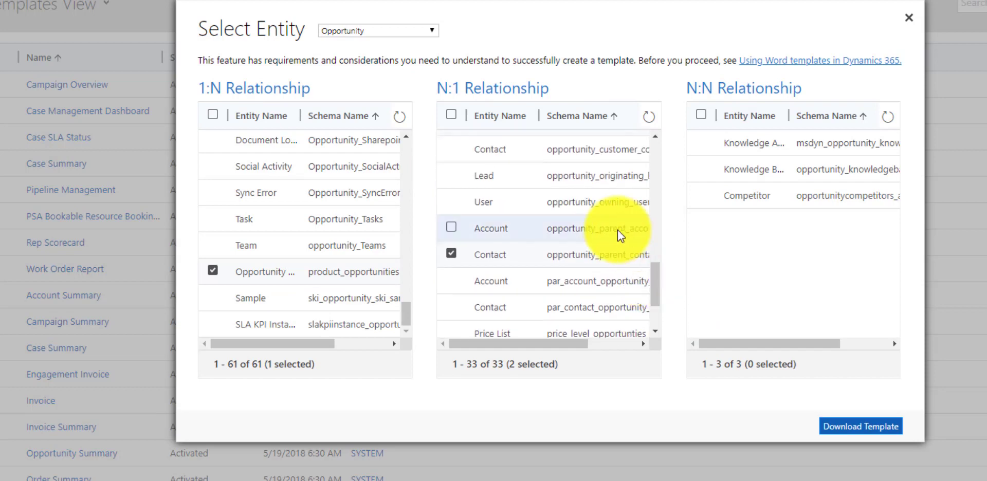
left_click(451, 200)
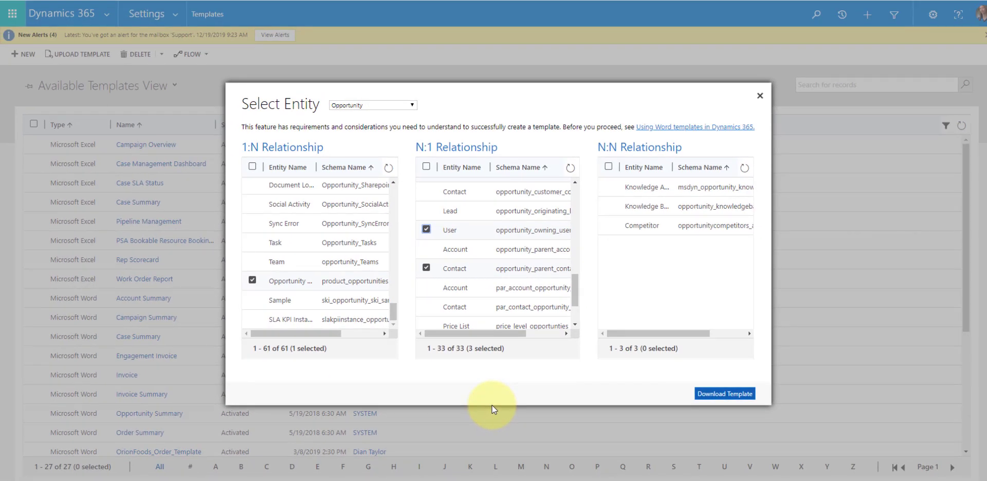
left_click(736, 395)
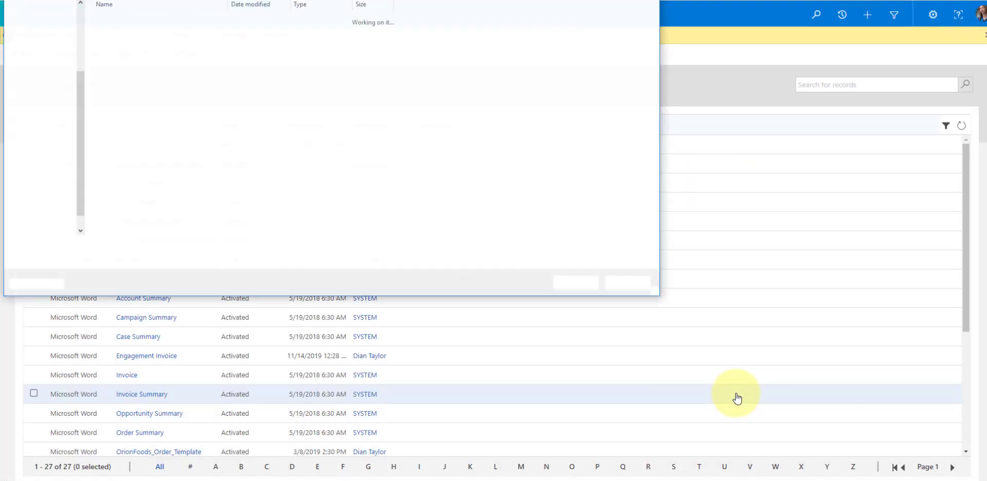
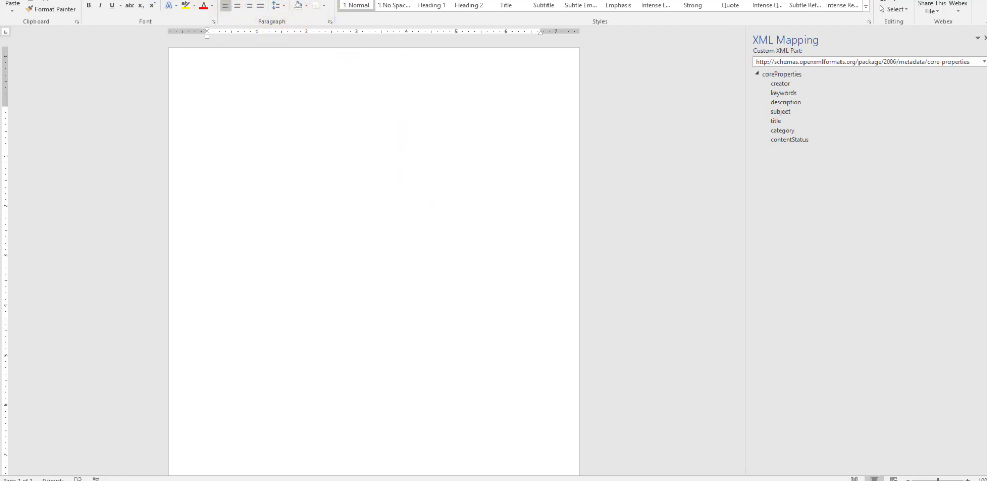
Display the XML mapping in the Word template and load the custom XML part urn:microsoft-crm/document-template/opportunity/3/.
key("alt+l")
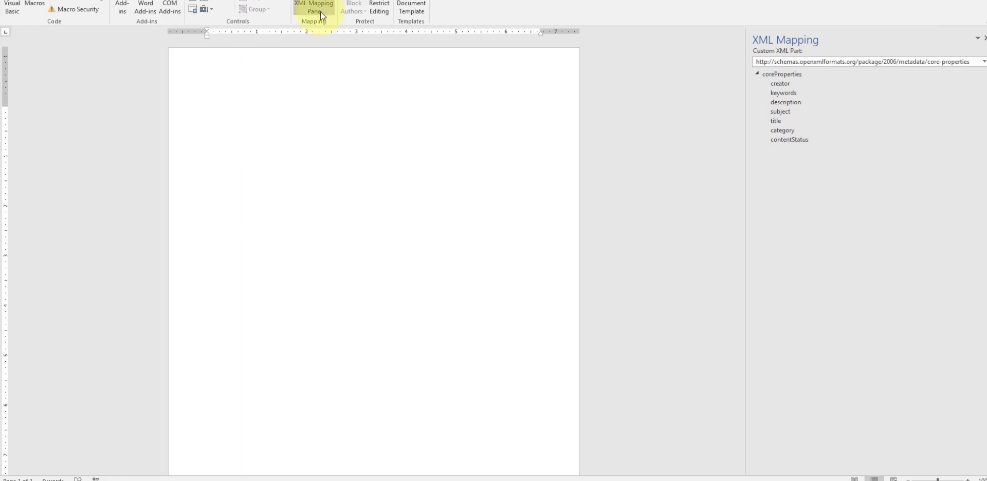
left_click(304, 7)
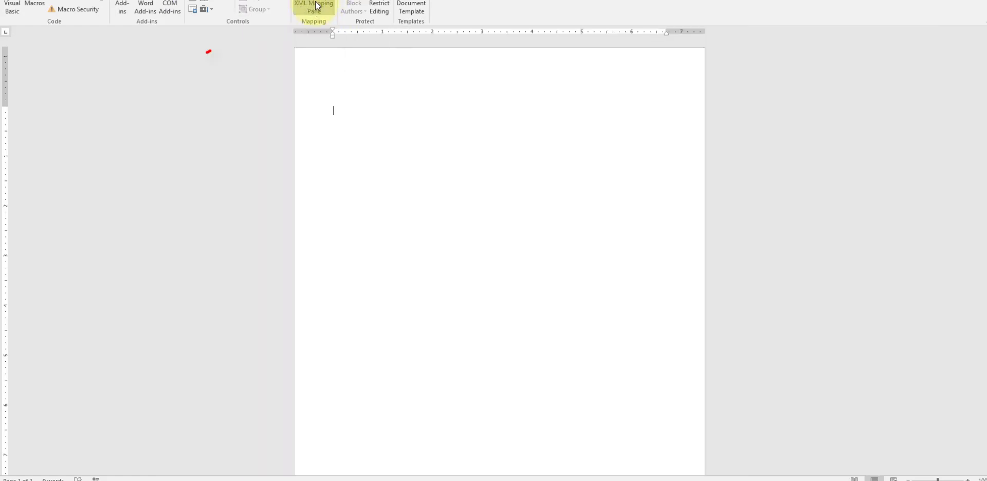
left_click(316, 6)
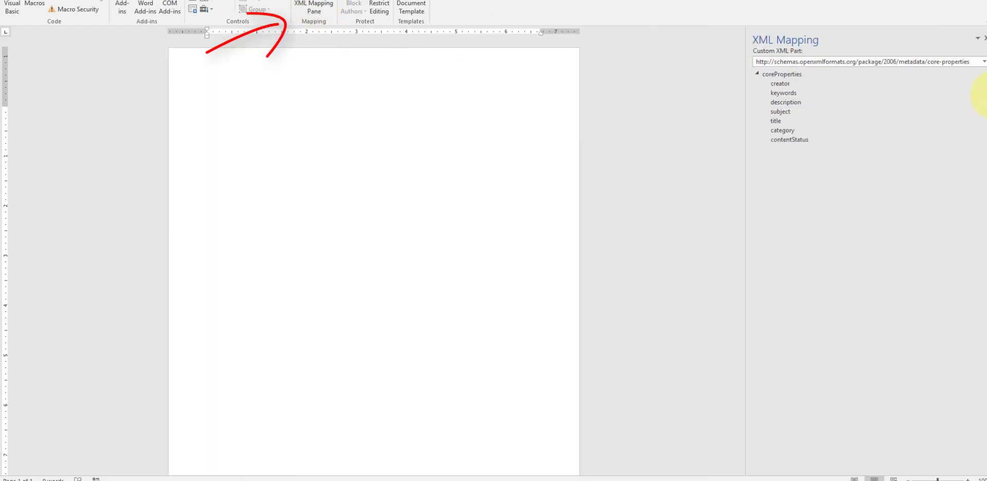
left_click(983, 62)
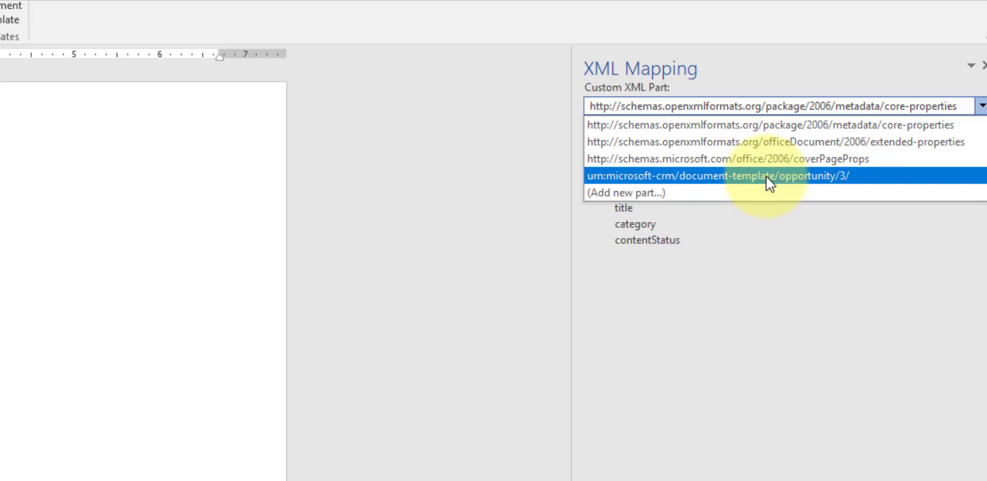
key("Escape")
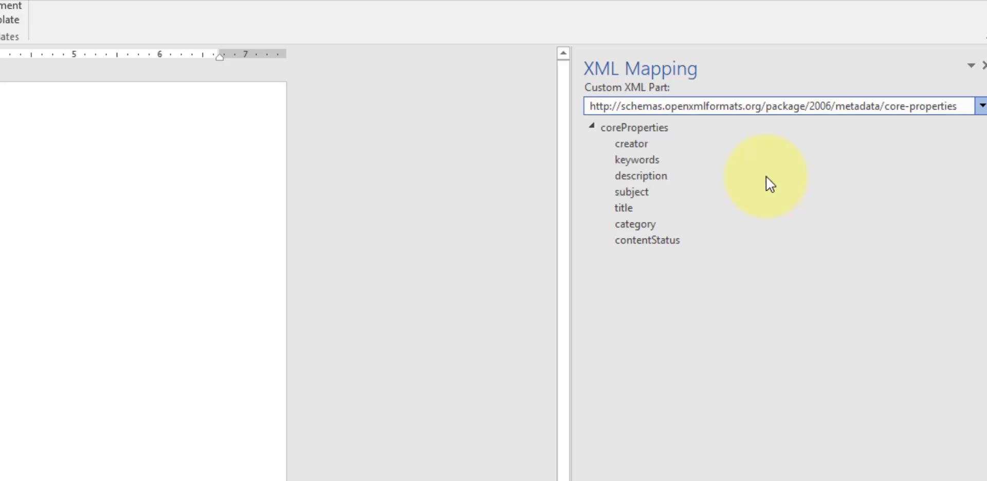
key("Down")
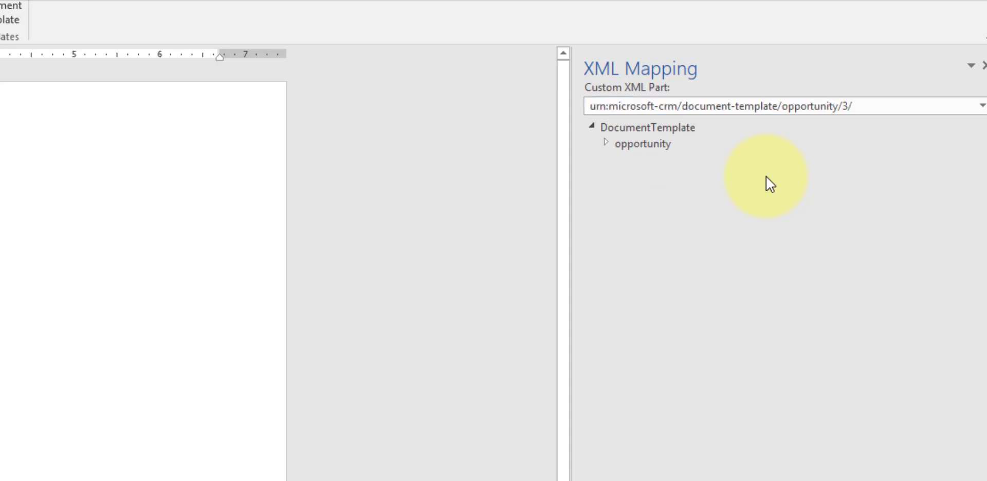
Expand the opportunity node and examine its fields and those of the related product, account, owning user and parent contact nodes.
left_click(605, 142)
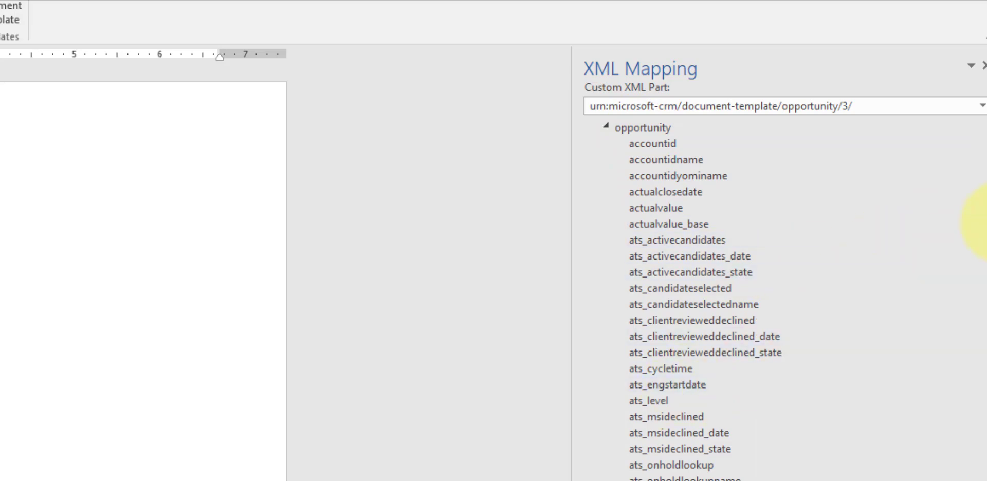
left_click_drag(980, 205, 972, 218)
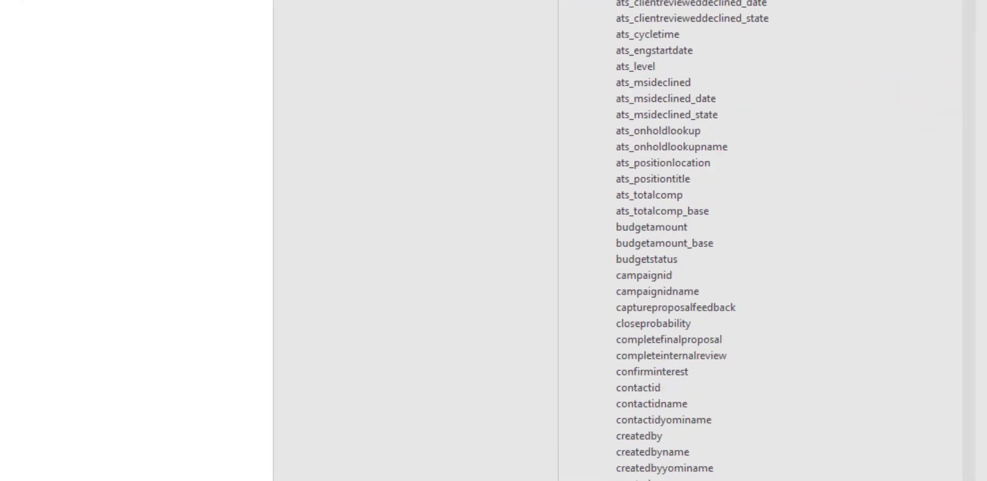
left_click_drag(952, 171, 955, 405)
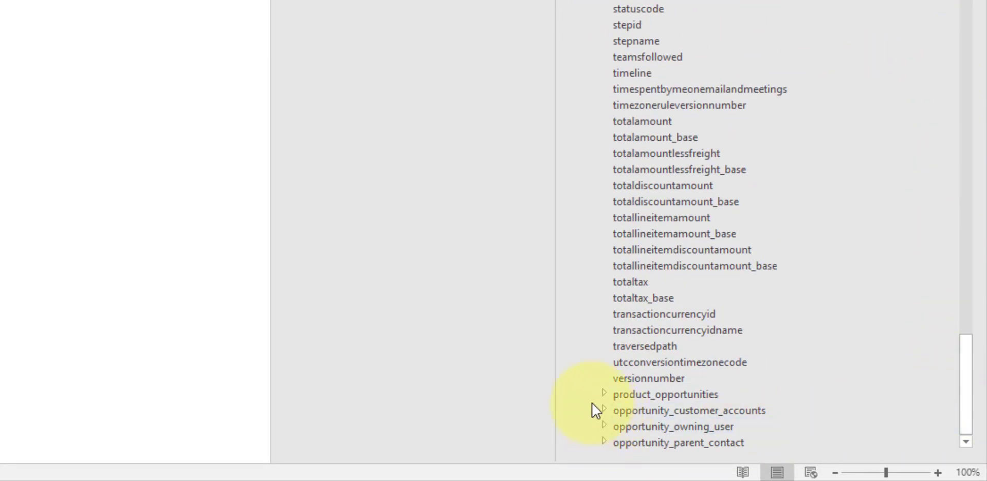
scroll(603, 394, "up", 10)
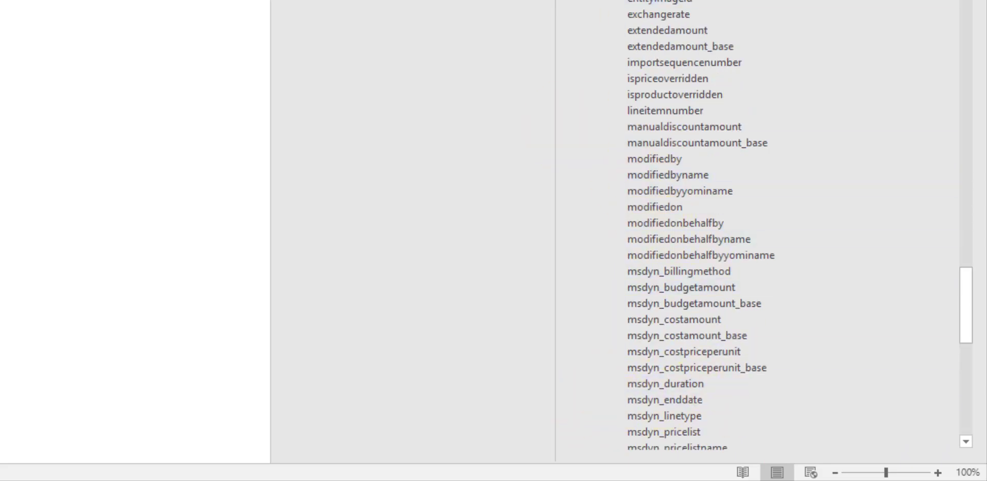
scroll(597, 371, "down", 10)
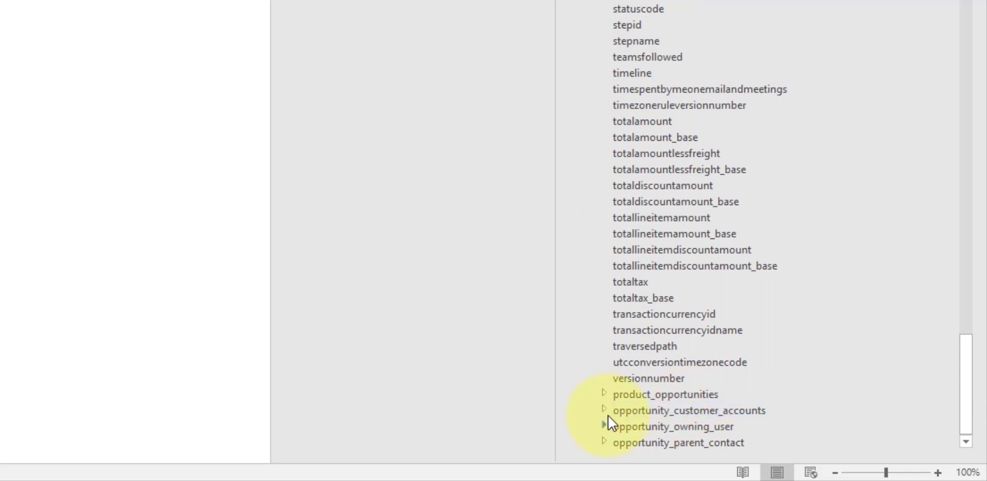
scroll(719, 326, "up", 20)
scroll(718, 326, "down", 2)
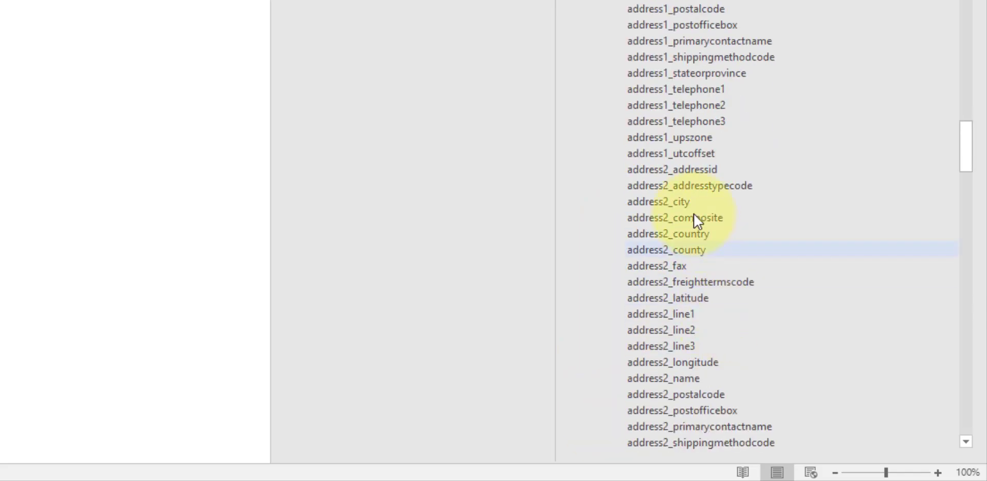
scroll(694, 207, "down", 6)
scroll(693, 207, "up", 10)
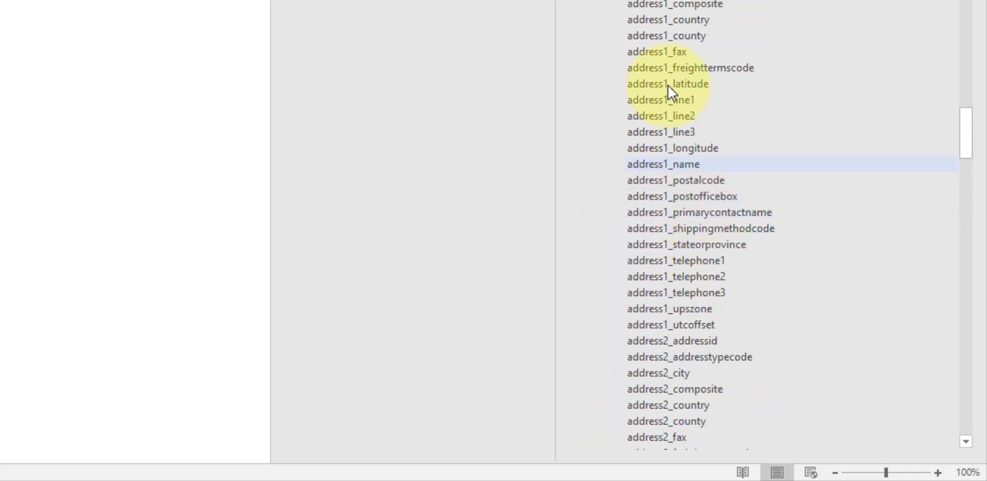
scroll(695, 257, "down", 15)
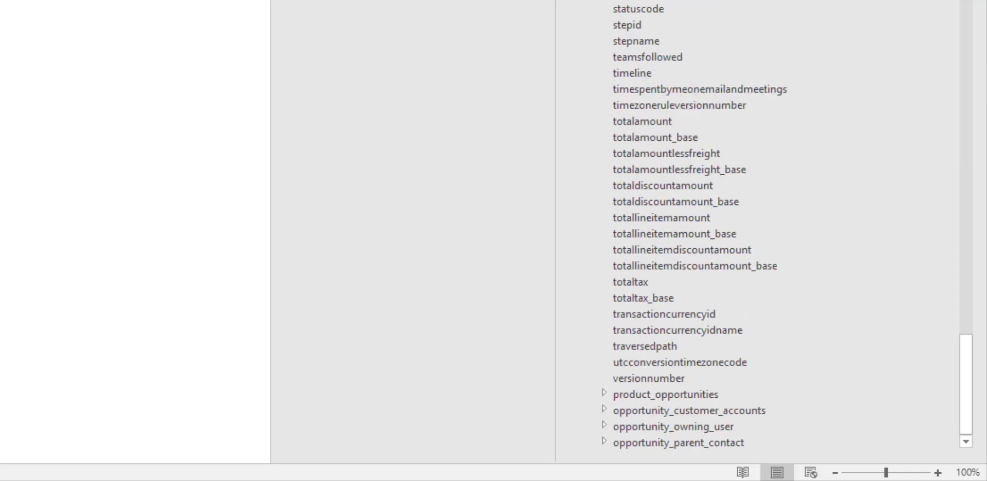
scroll(684, 206, "up", 5)
scroll(678, 156, "down", 5)
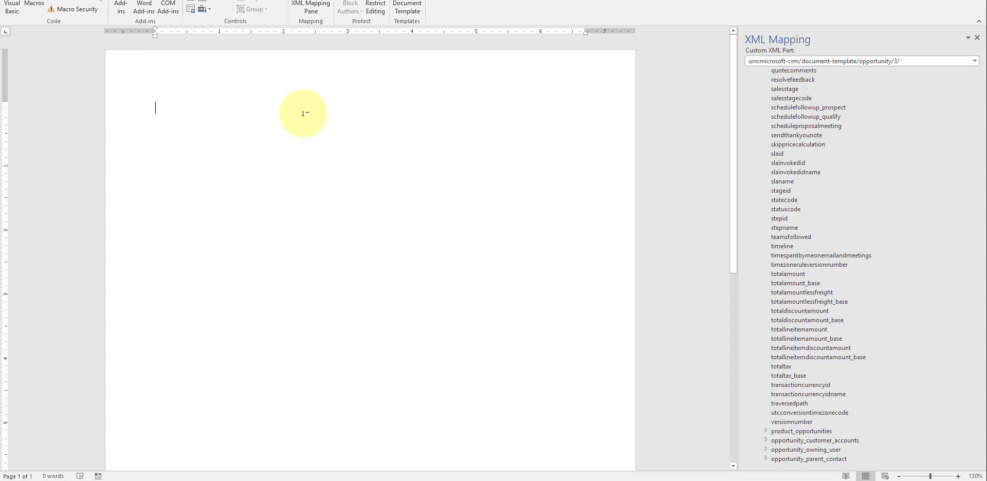
Paste the copied quote layout with its logo, company address, tables and signature section into the blank document.
key("ctrl+v")
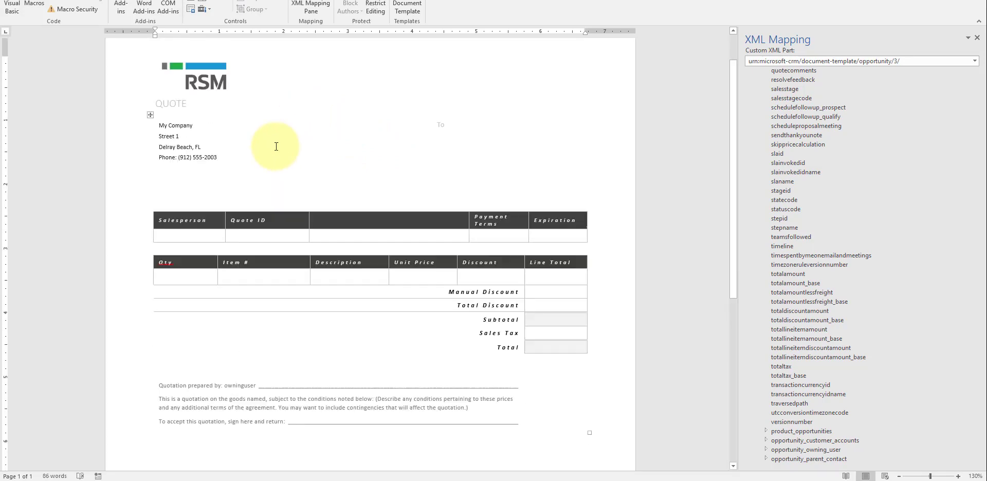
scroll(299, 150, "down", 1)
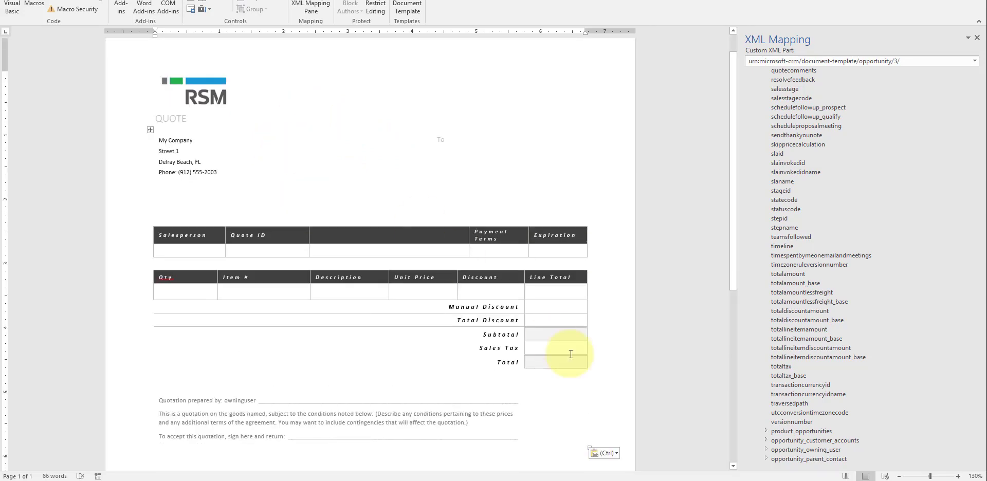
left_click(960, 477)
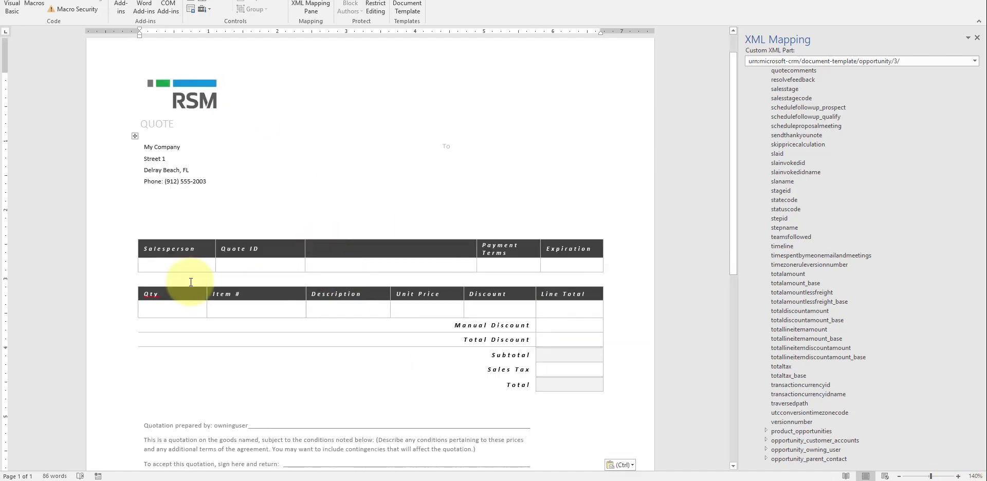
Review the pasted quote layout's logo, address block, salesperson row and product line table.
scroll(313, 175, "up", 1)
left_click(193, 99)
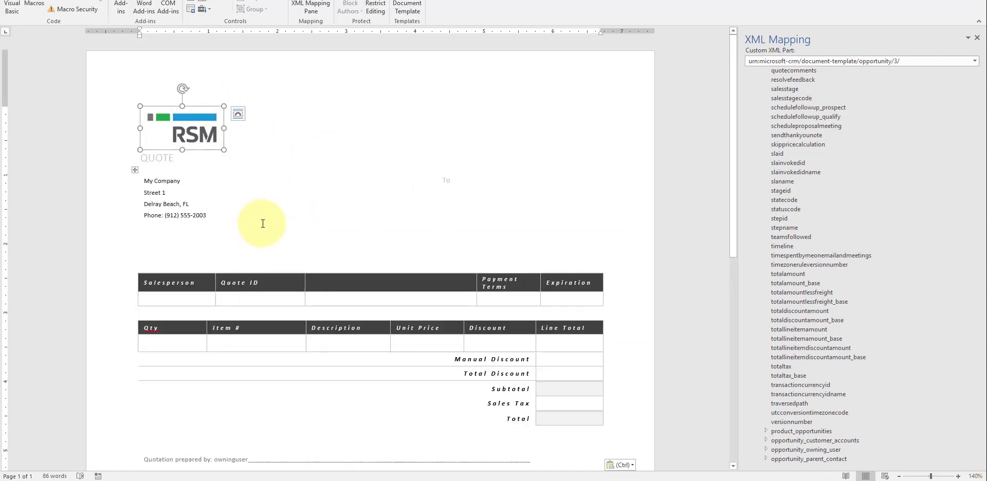
left_click(327, 202)
scroll(328, 196, "down", 2)
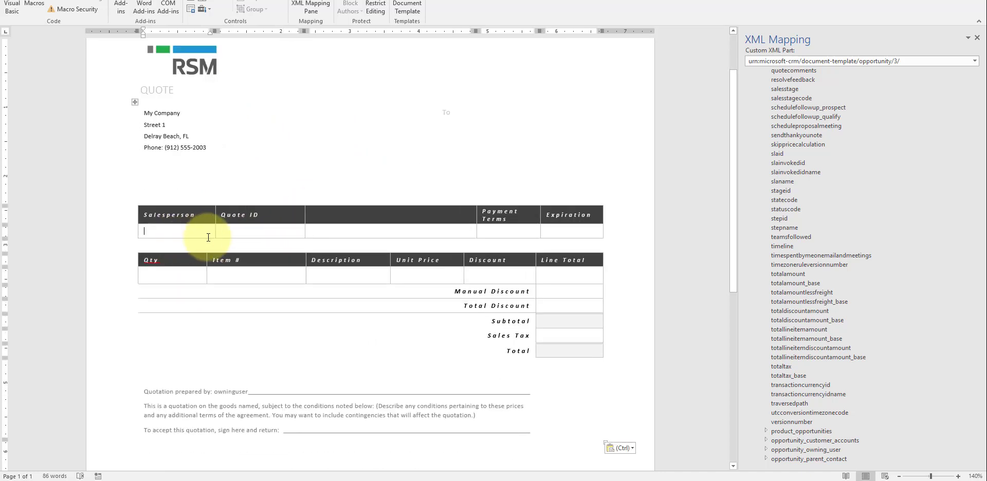
left_click(350, 232)
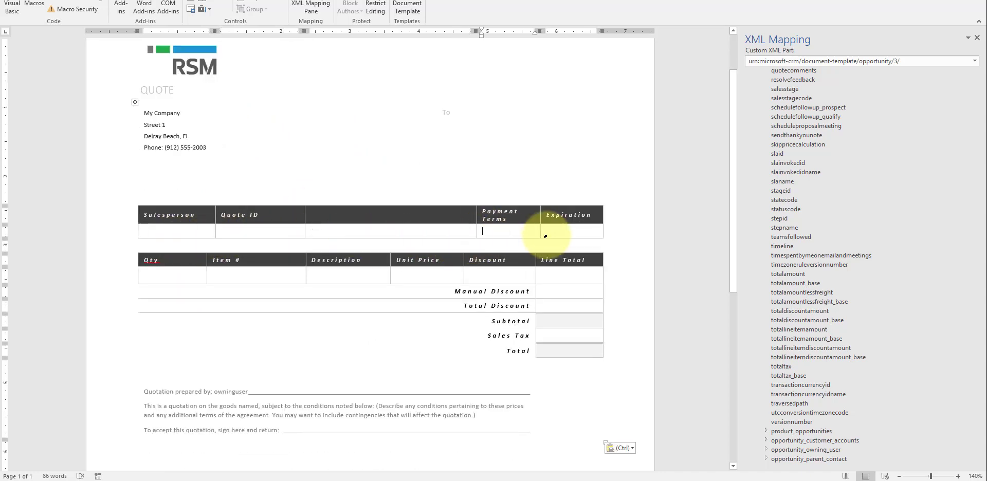
left_click(155, 275)
scroll(324, 237, "up", 2)
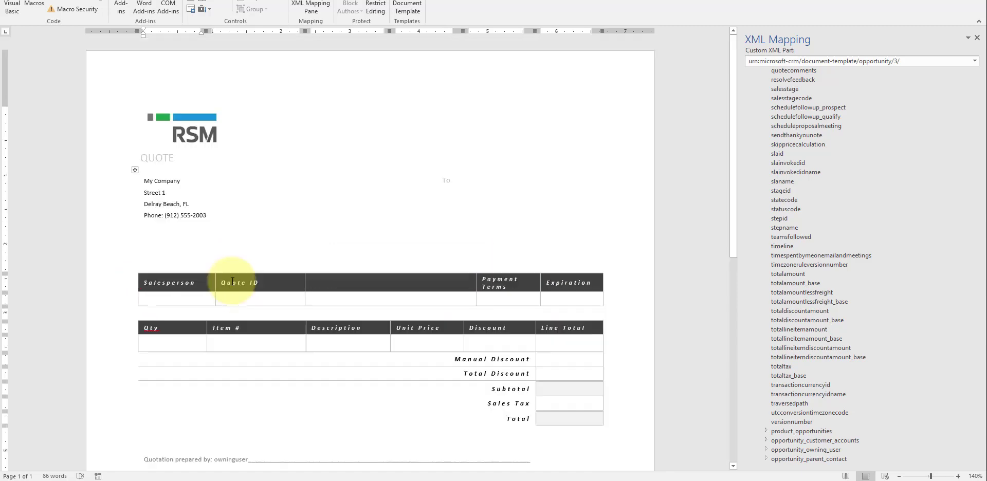
Insert the name field from opportunity_customer_accounts as a plain text content control beside the To label.
left_click(465, 178)
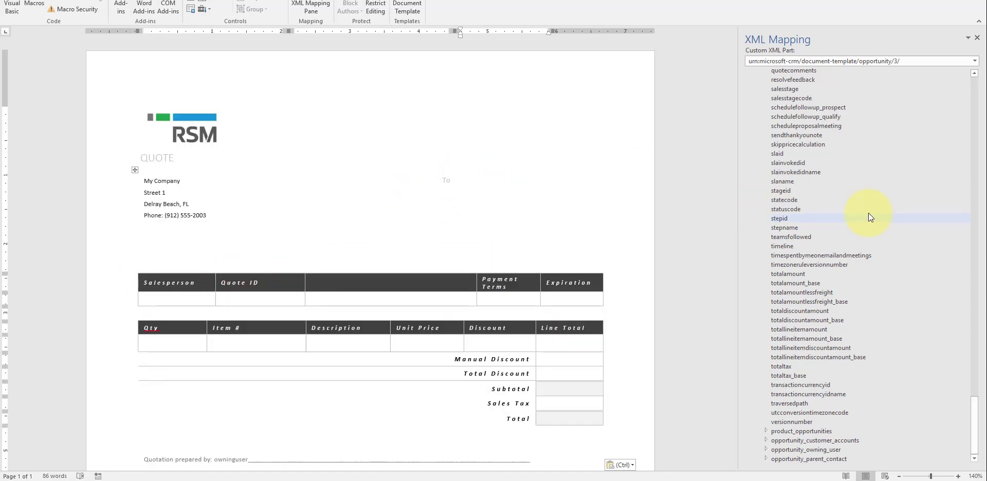
scroll(867, 215, "up", 4)
scroll(857, 214, "down", 4)
left_click(767, 440)
scroll(805, 280, "down", 15)
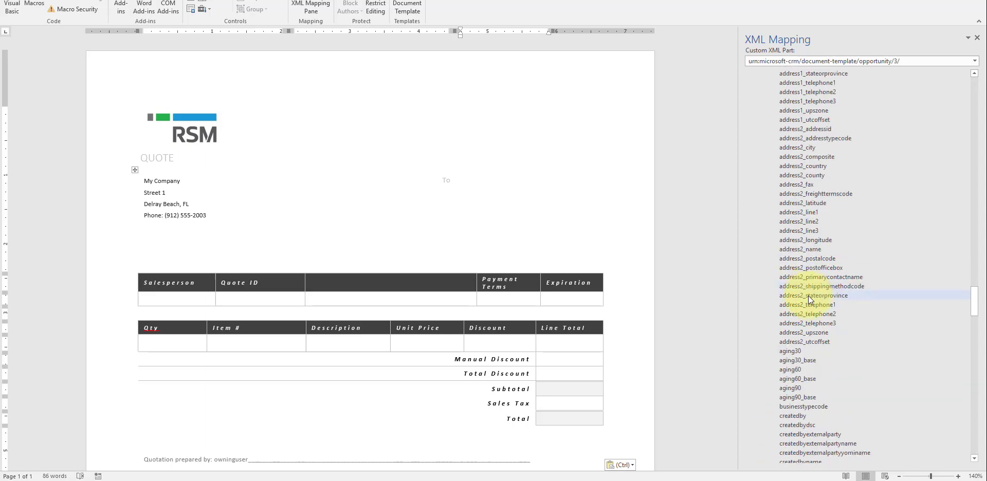
scroll(808, 297, "down", 11)
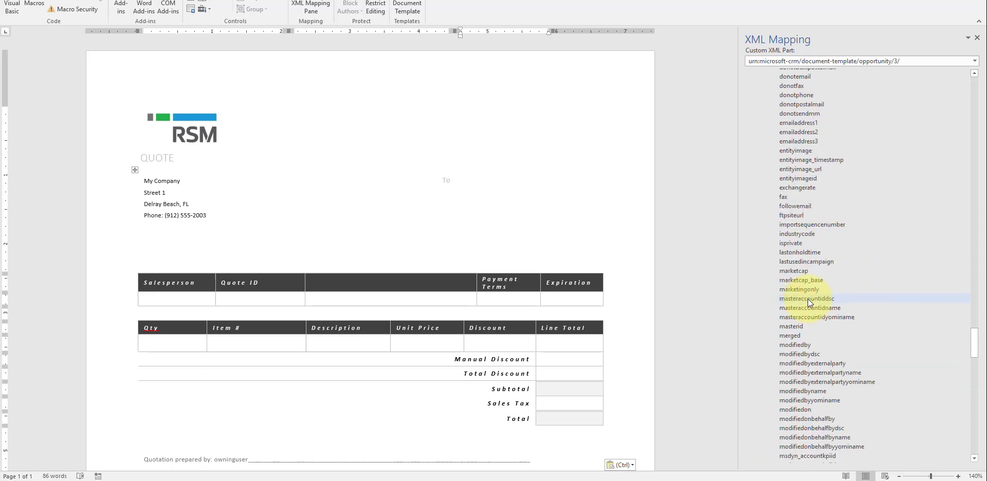
scroll(808, 298, "down", 9)
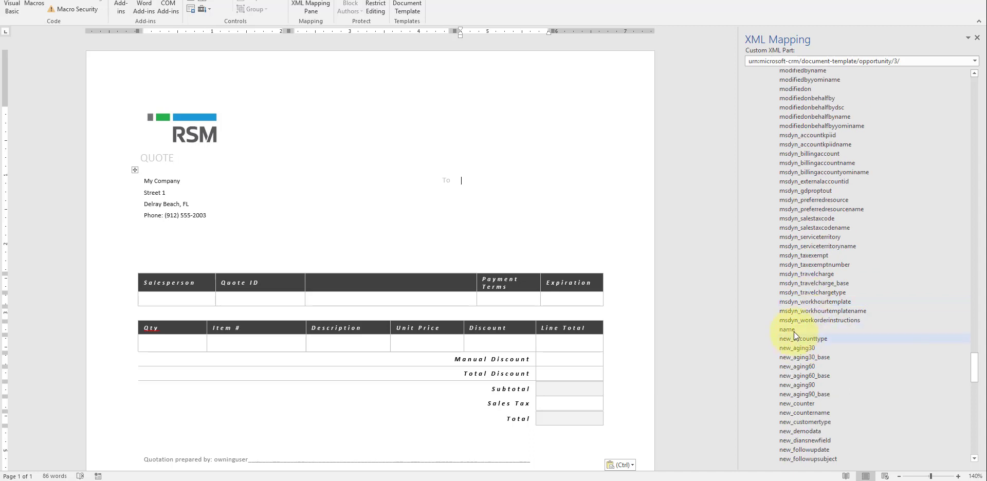
right_click(794, 329)
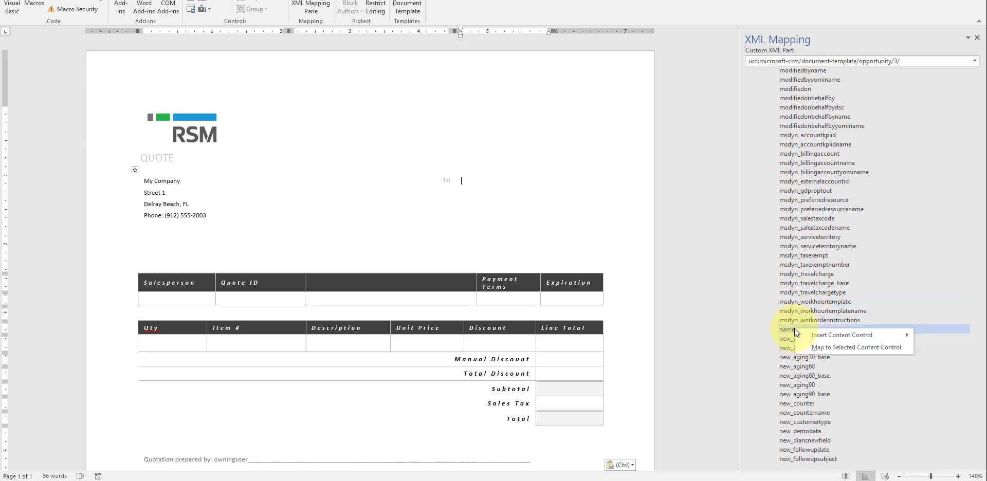
mouse_move(813, 334)
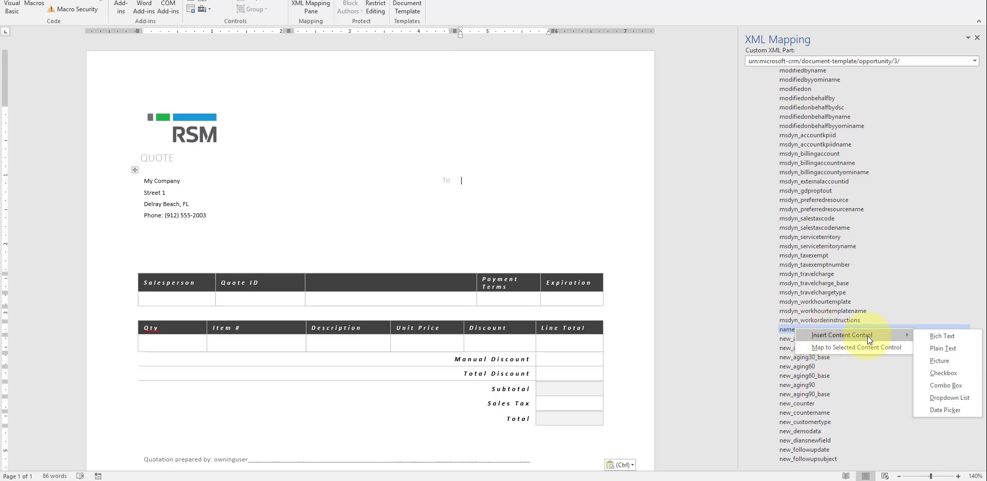
left_click(936, 350)
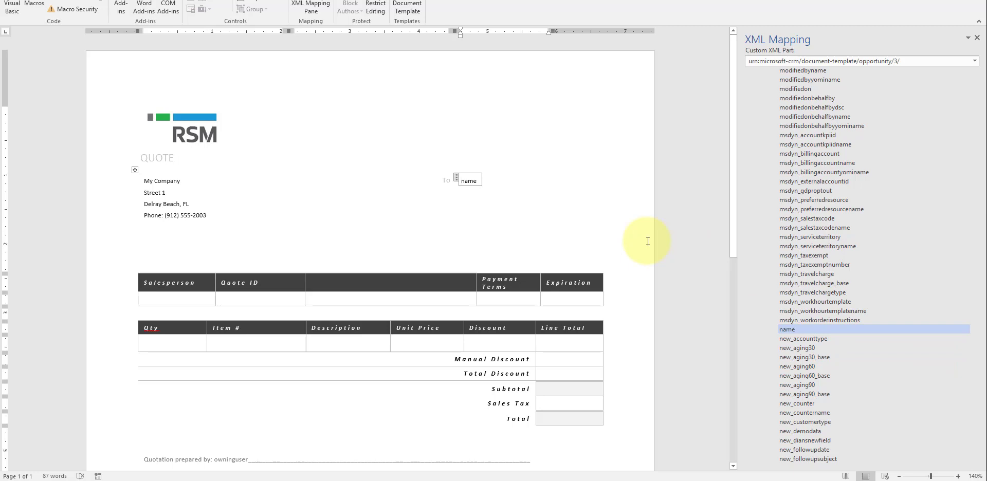
Insert the fullname field from opportunity_parent_contact as a plain text content control below the account name in the To block.
left_click(470, 192)
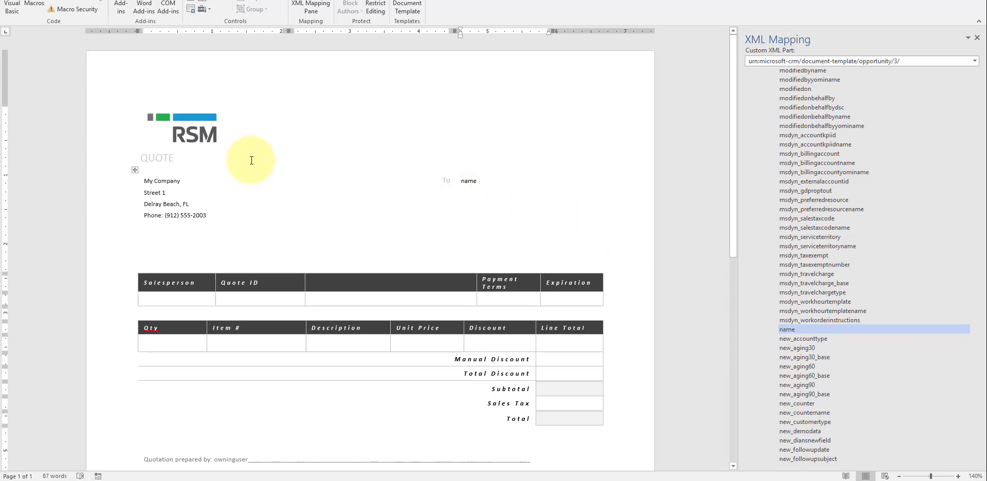
left_click_drag(975, 369, 971, 262)
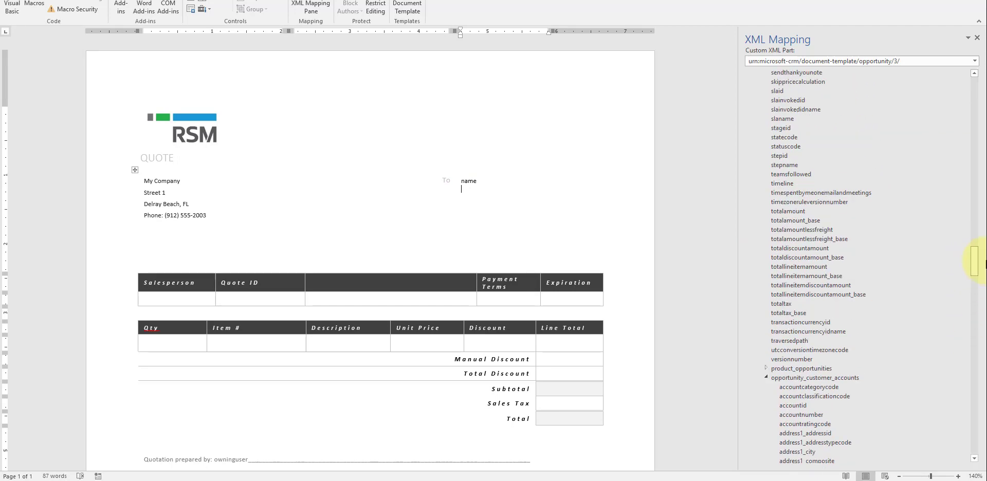
left_click(767, 377)
left_click(493, 195)
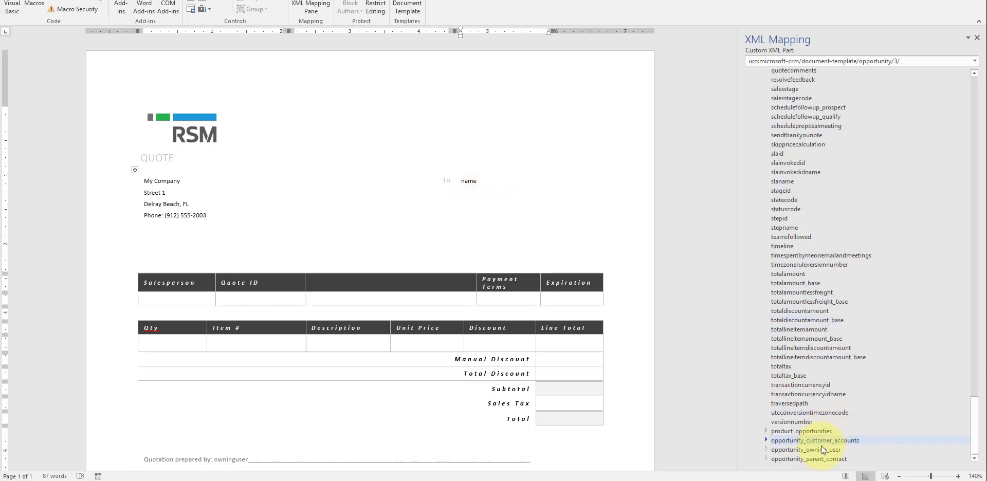
left_click(766, 459)
scroll(840, 345, "down", 15)
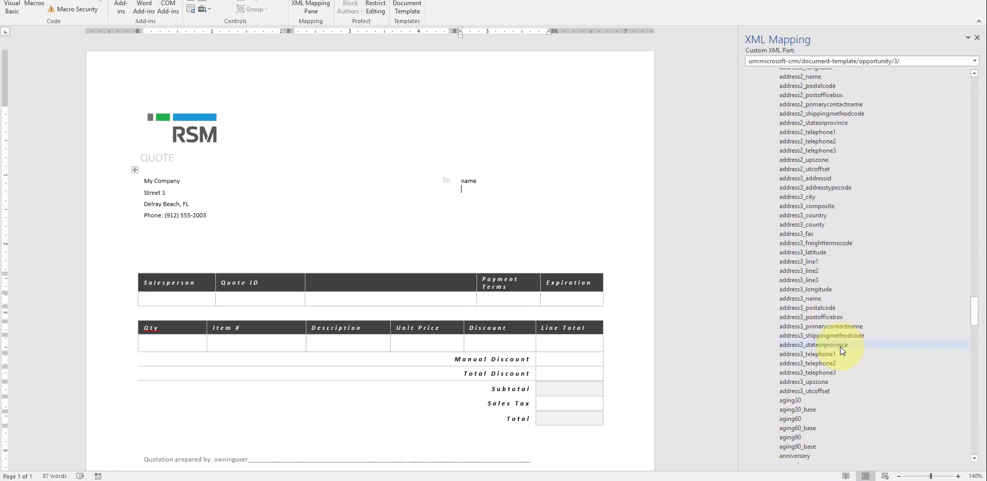
scroll(840, 348, "down", 16)
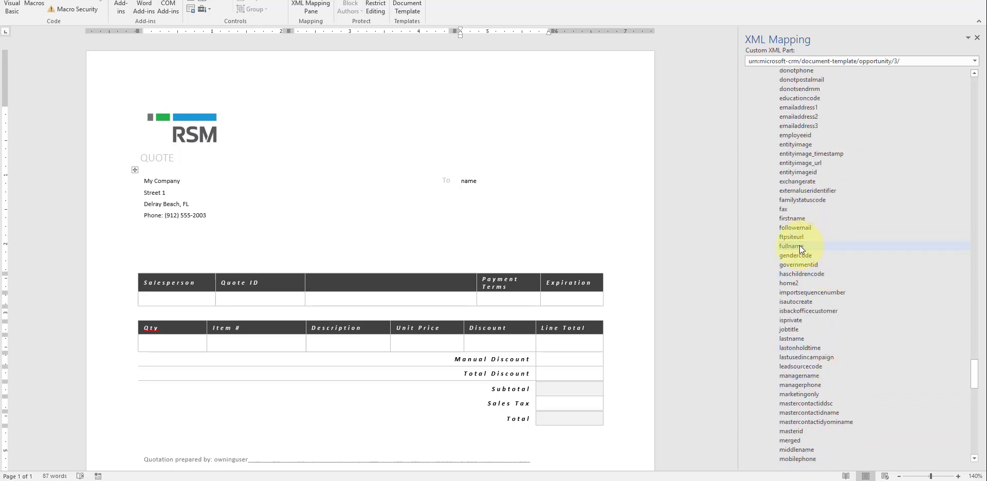
right_click(800, 245)
mouse_move(822, 252)
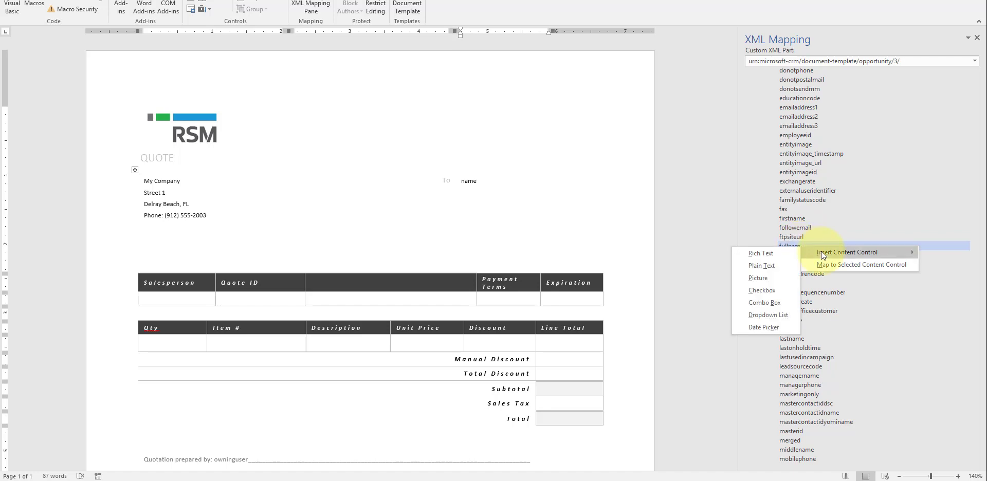
left_click(782, 265)
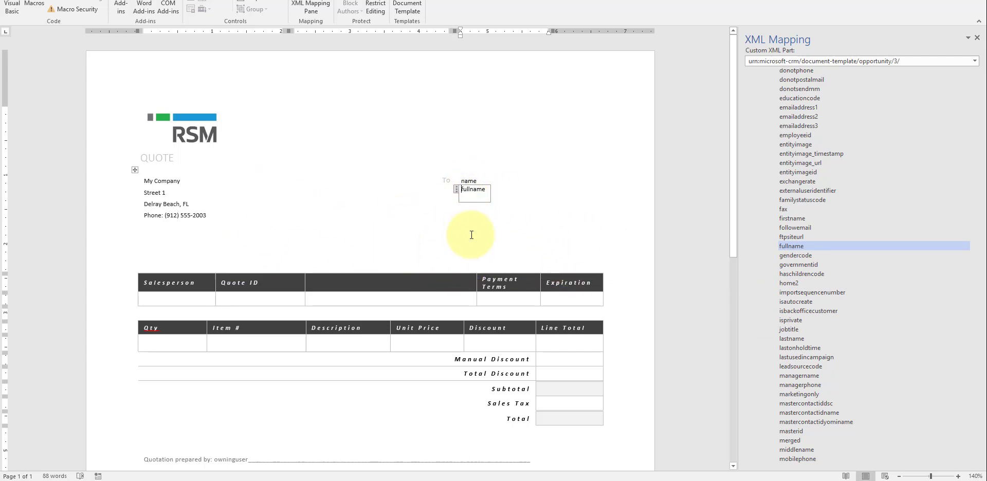
Insert the fullname field from opportunity_owning_user as a plain text content control in the empty Salesperson cell.
left_click(178, 292)
scroll(795, 284, "up", 20)
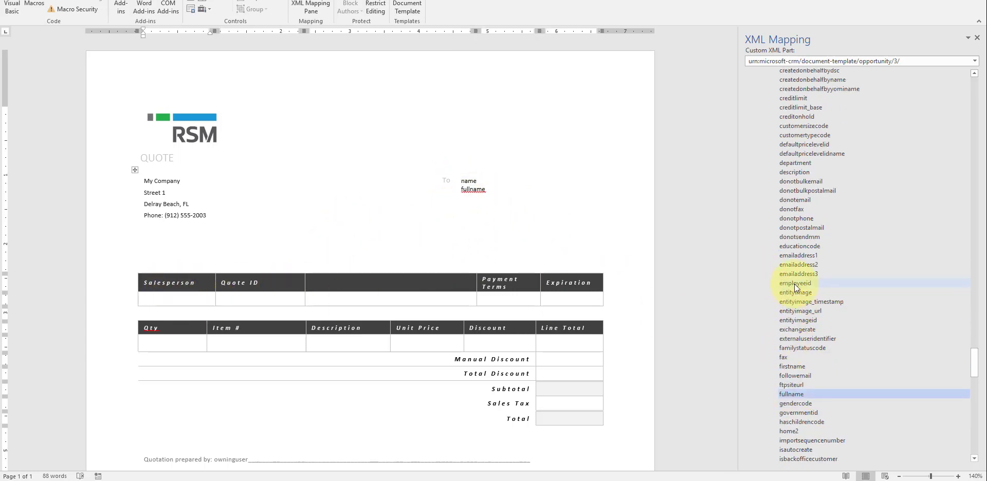
scroll(795, 284, "up", 10)
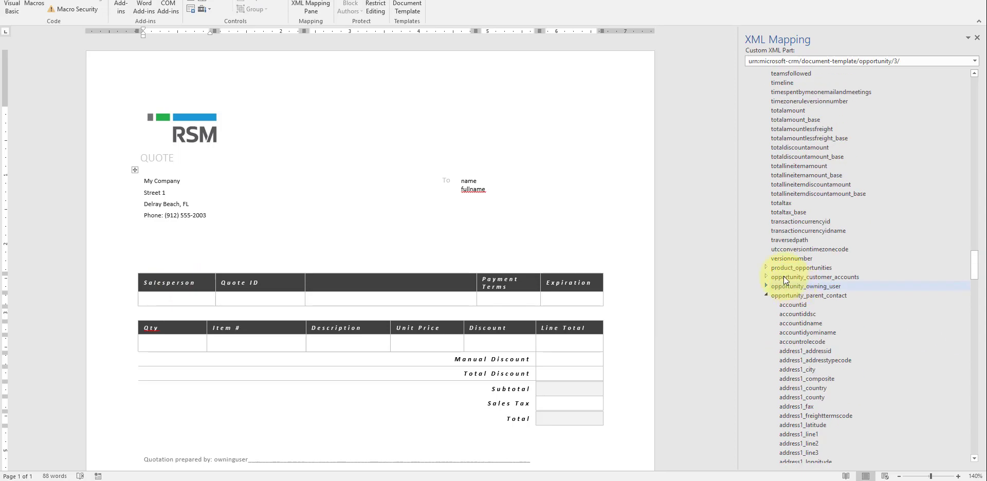
left_click(766, 296)
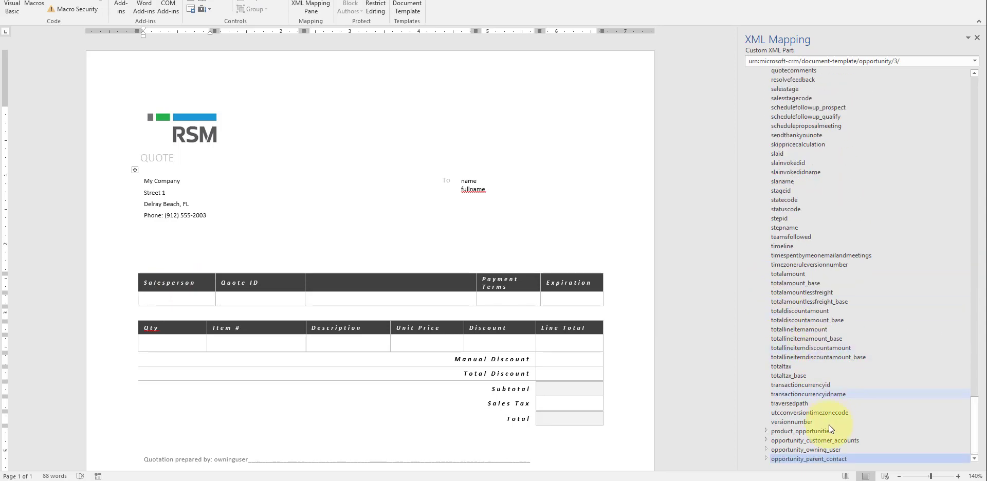
left_click(766, 450)
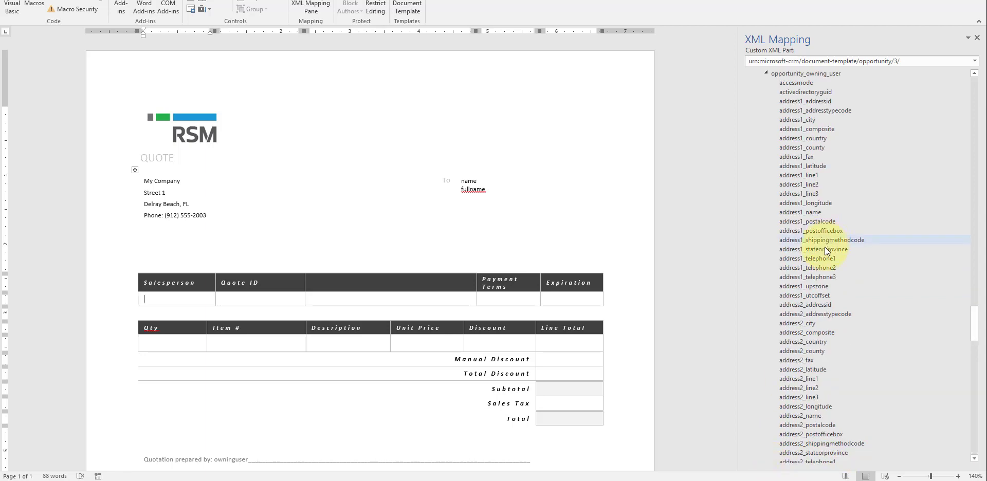
scroll(824, 249, "down", 15)
scroll(824, 254, "down", 5)
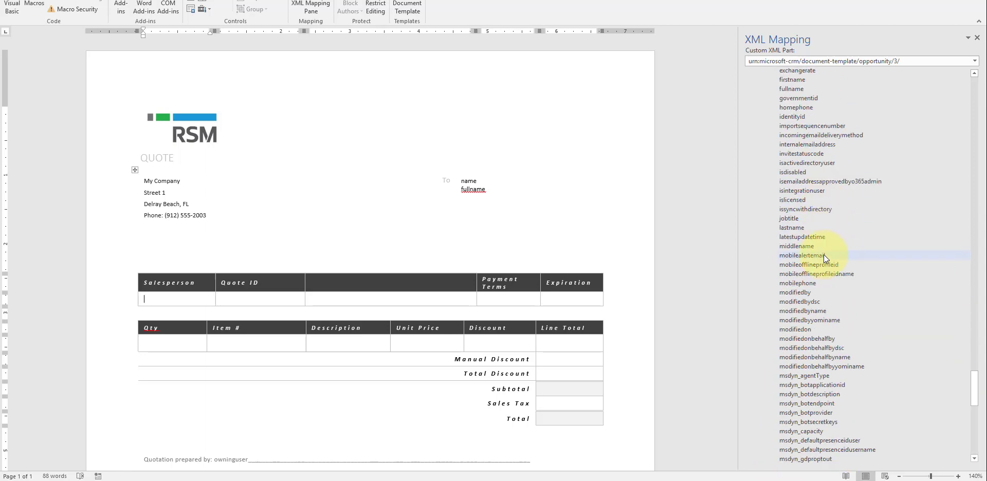
scroll(810, 162, "up", 2)
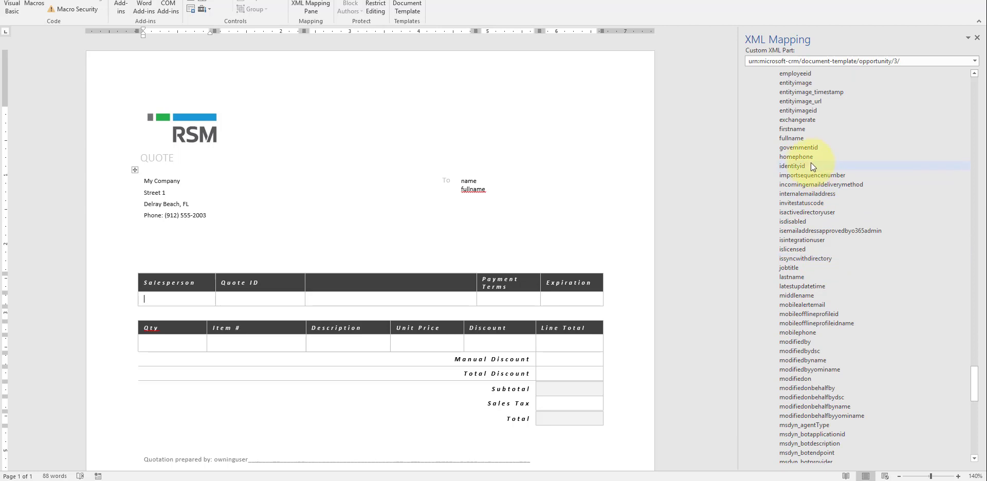
right_click(792, 140)
mouse_move(869, 148)
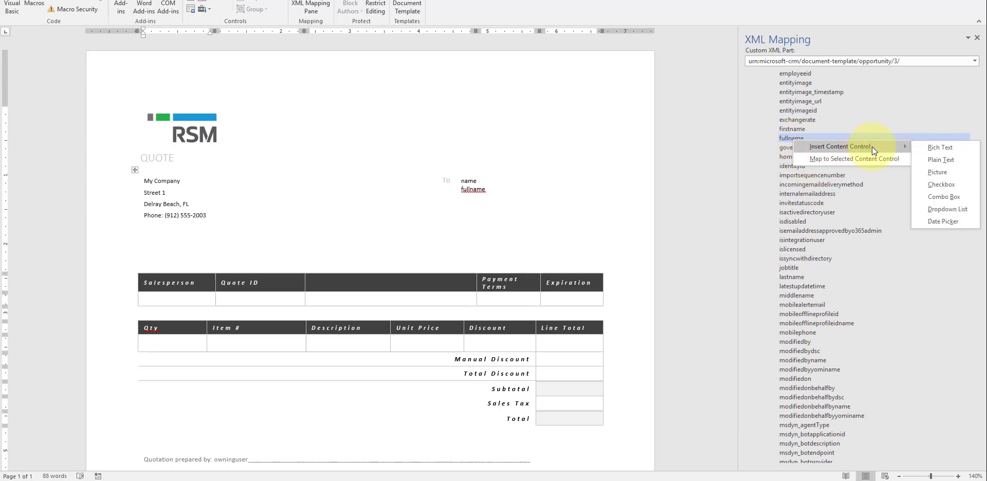
left_click(933, 162)
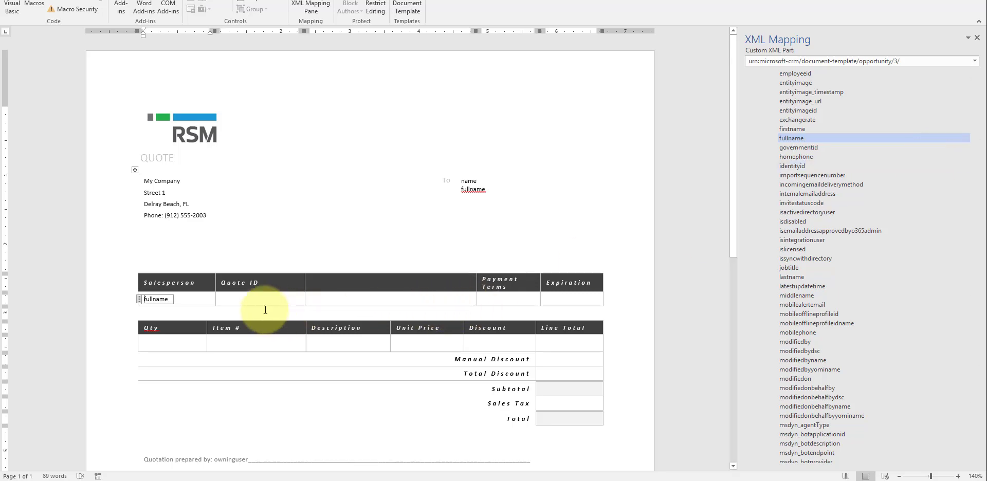
Insert the opportunity's new_opportunityid field as a plain text content control in the empty Quote ID cell.
left_click(252, 302)
scroll(854, 295, "up", 20)
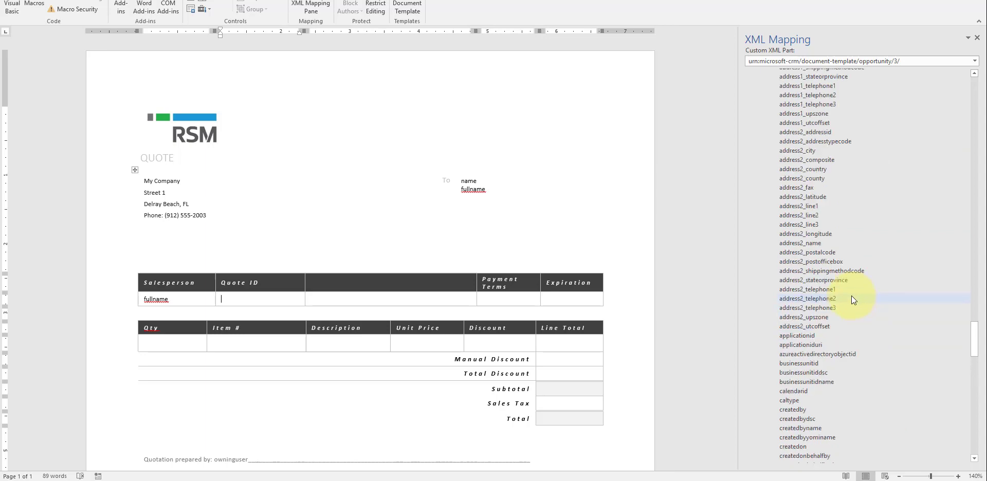
left_click_drag(972, 326, 976, 82)
scroll(846, 275, "down", 6)
scroll(846, 275, "up", 7)
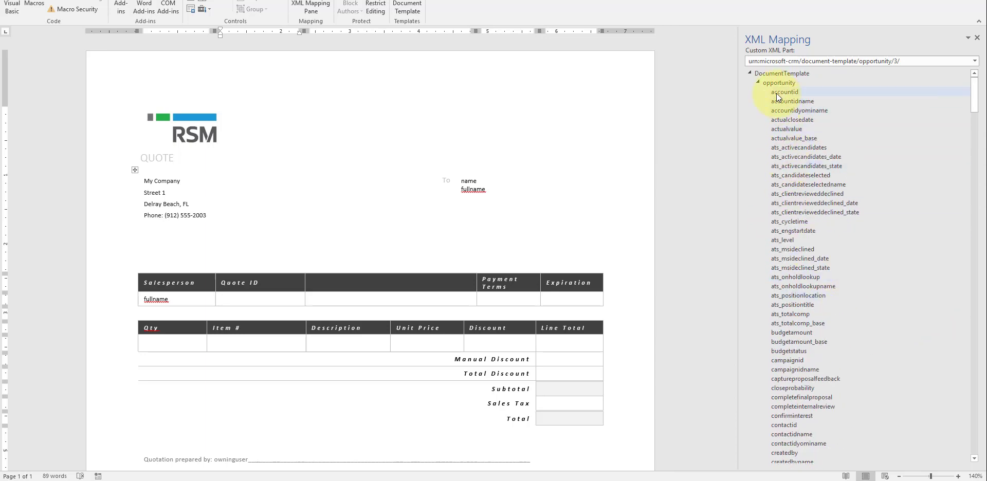
scroll(834, 266, "down", 20)
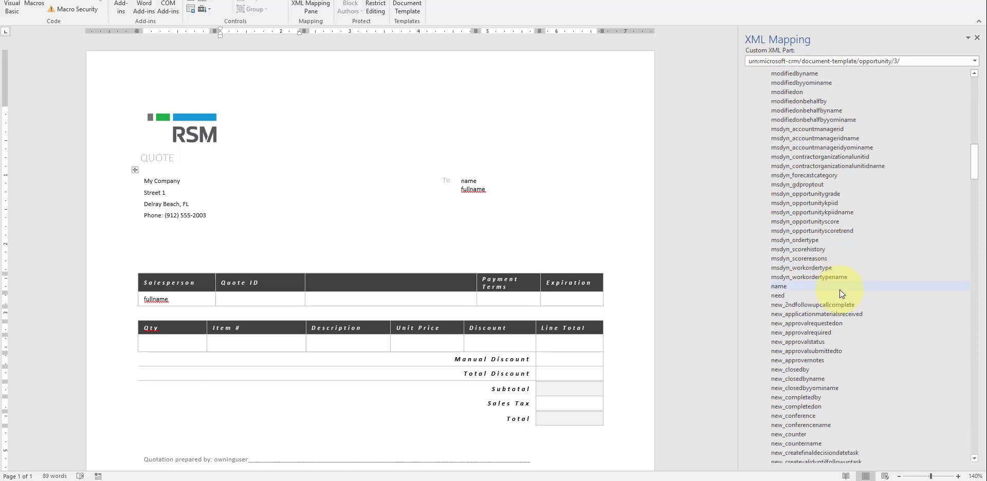
scroll(841, 294, "down", 5)
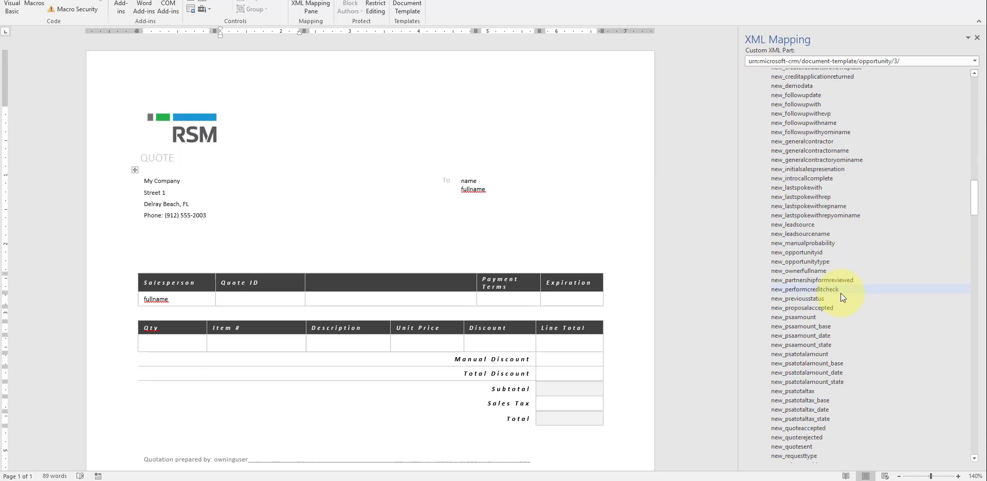
right_click(818, 253)
mouse_move(836, 264)
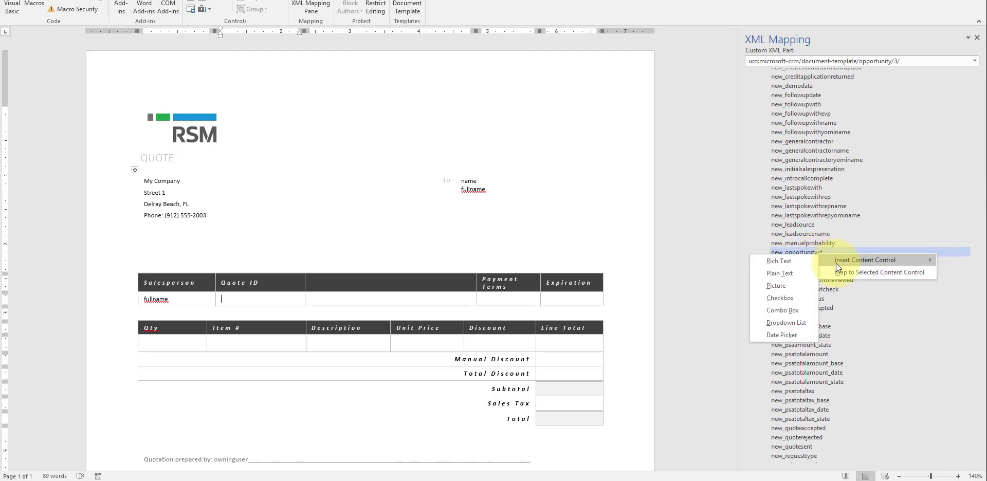
left_click(792, 272)
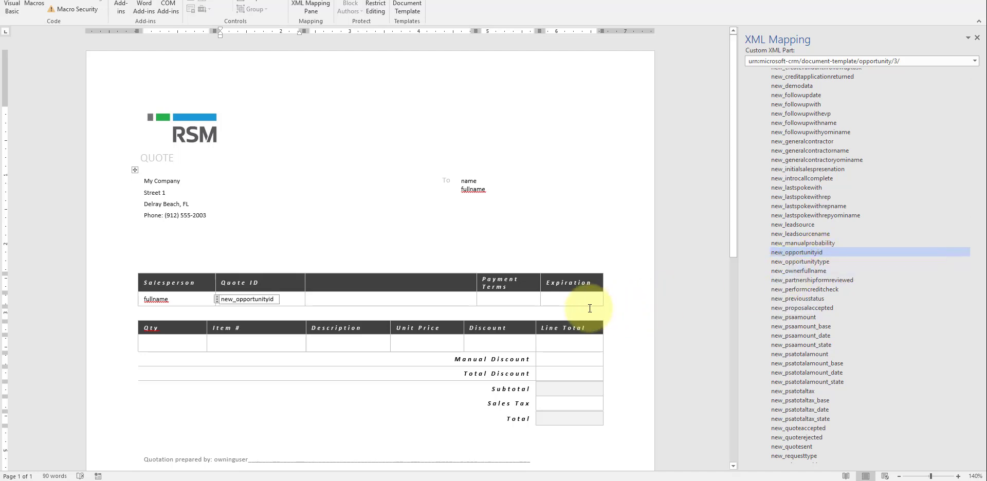
Fill in the To block's email, address and telephone fields, plus Due on receipt under Payment Terms and new_validuntil under Expiration.
left_click(329, 236)
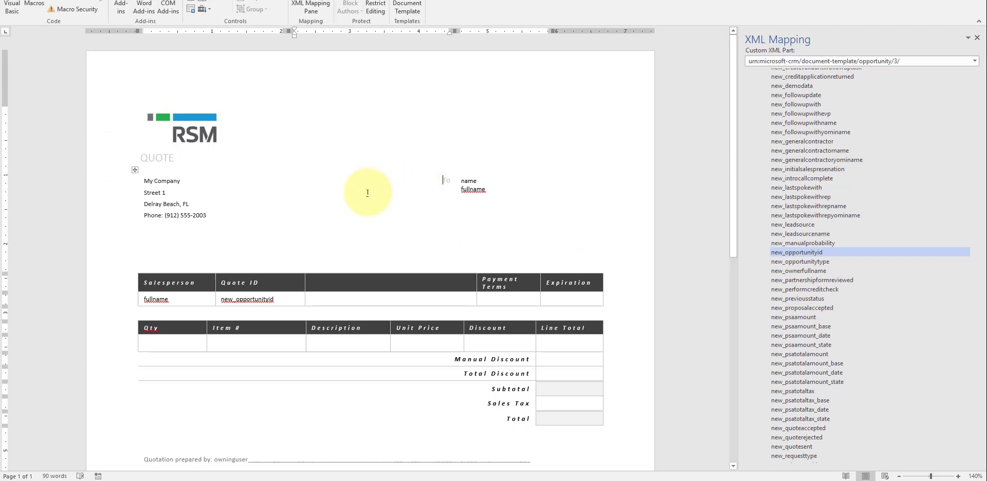
left_click(469, 191)
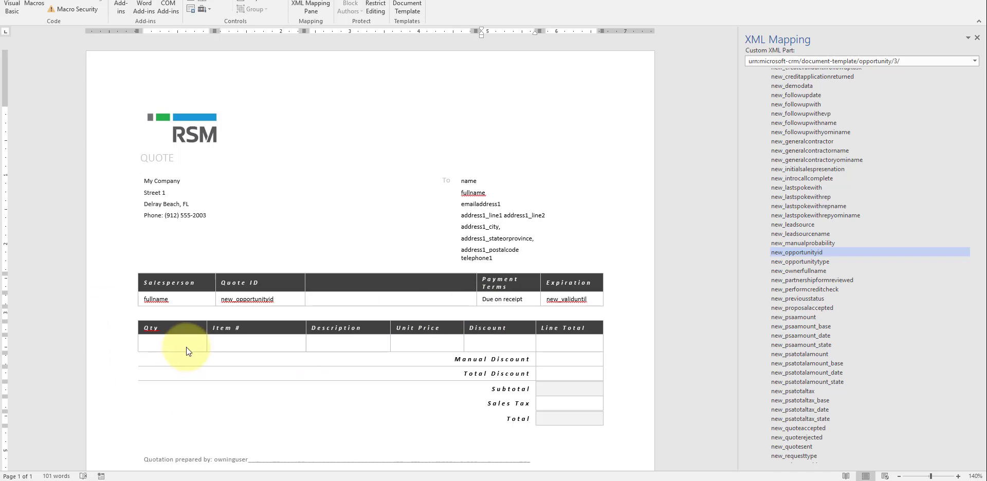
Place the cursor in the empty Qty cell and expand the product_opportunities node in the XML mapping list.
scroll(208, 346, "down", 1)
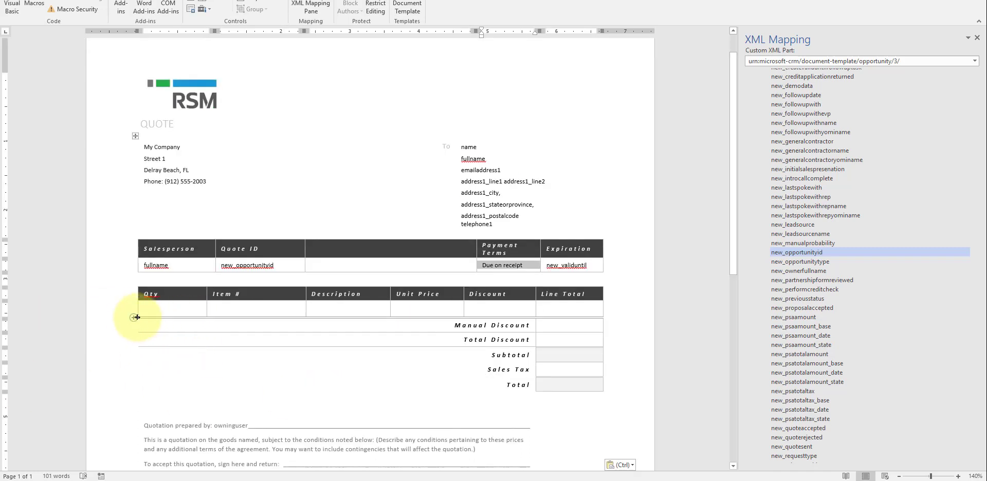
double_click(144, 309)
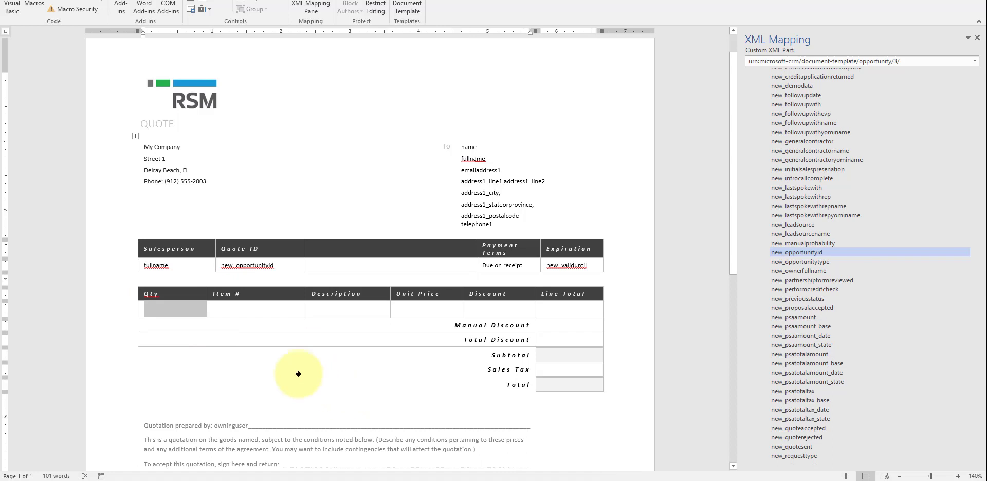
left_click(251, 307)
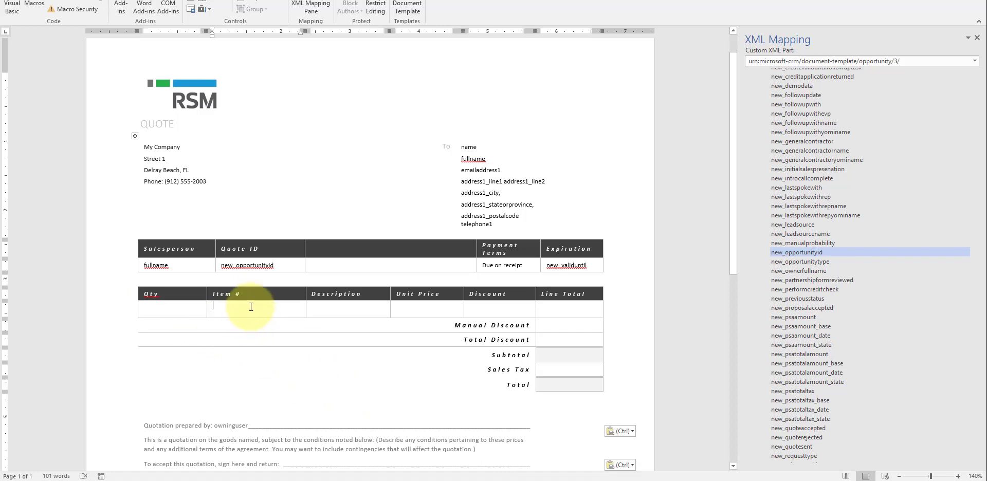
left_click(160, 309)
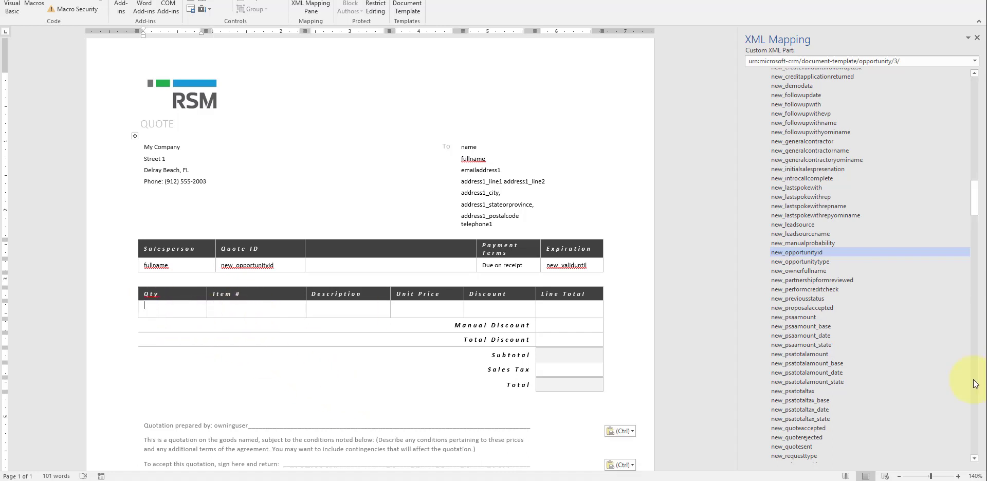
scroll(972, 380, "up", 6)
scroll(963, 380, "up", 10)
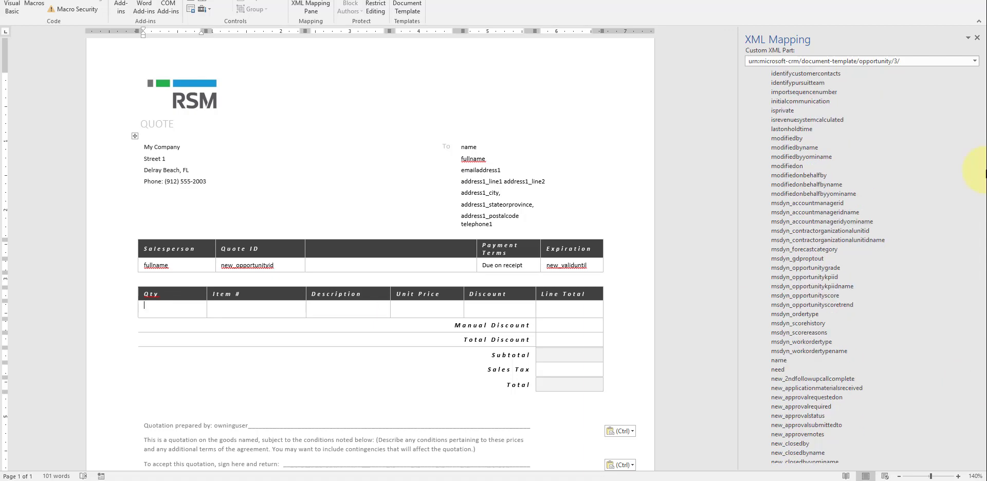
left_click_drag(970, 165, 976, 331)
left_click(767, 122)
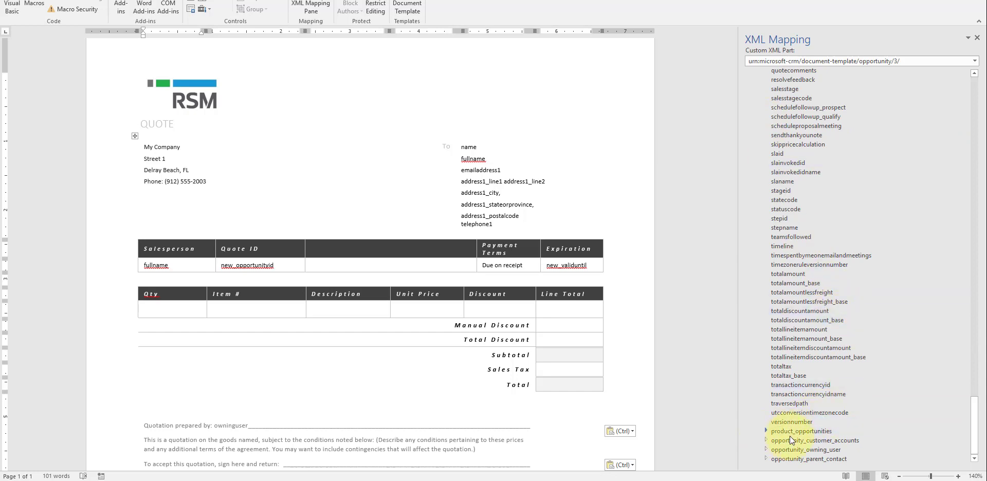
left_click(766, 431)
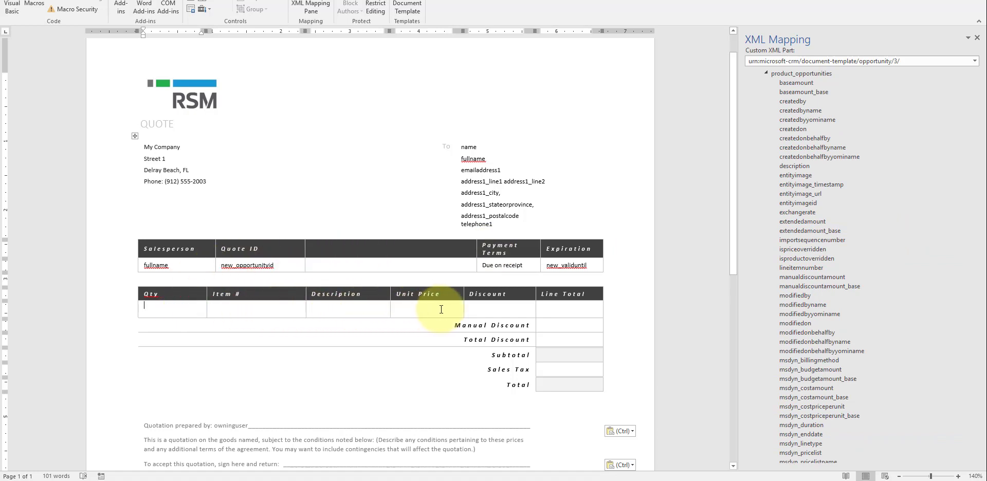
Insert the quantity field from product_opportunities as a plain text content control in the Qty cell.
scroll(860, 291, "down", 4)
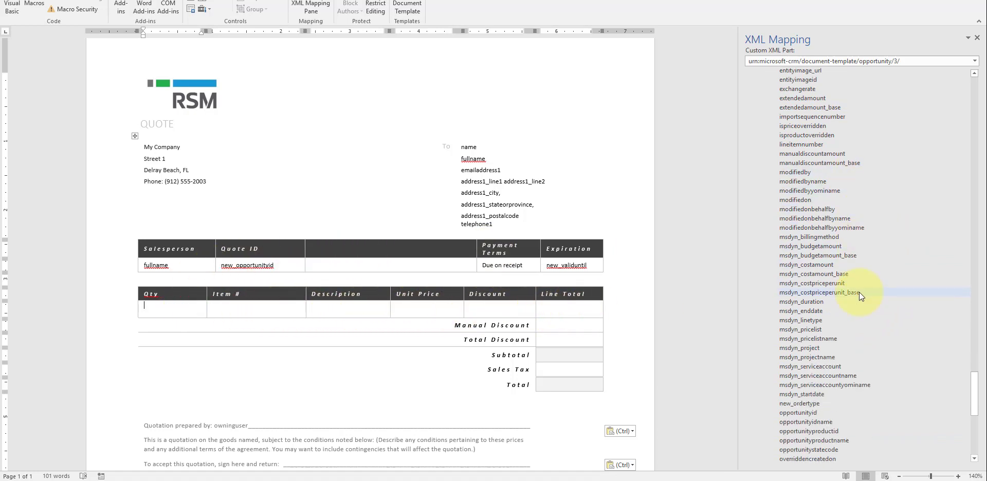
scroll(859, 293, "down", 12)
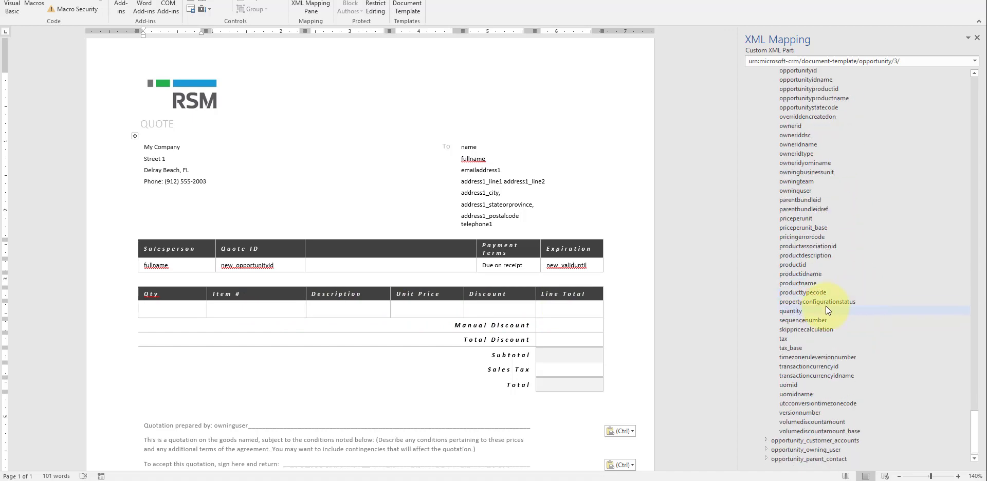
right_click(794, 311)
mouse_move(816, 318)
left_click(953, 329)
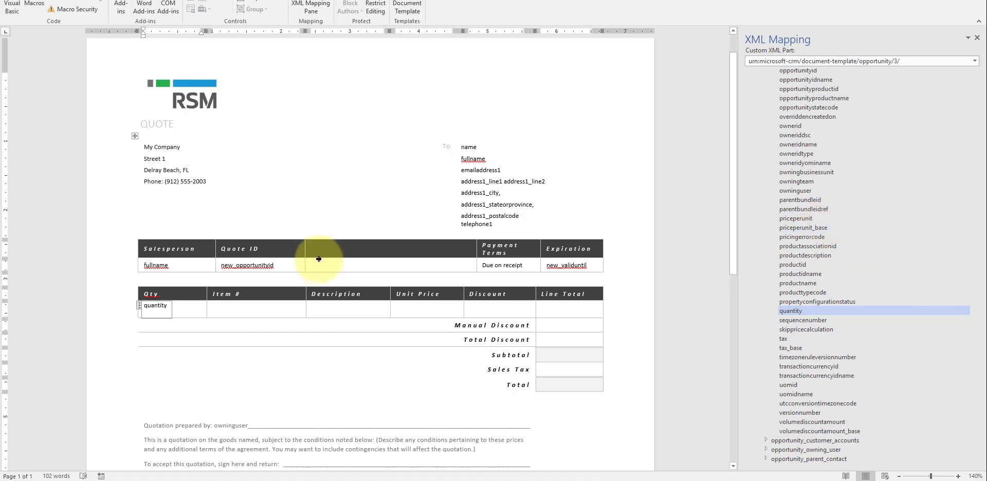
Insert the productidname field from product_opportunities as plain text content controls in the empty Item # and Description cells.
left_click(259, 308)
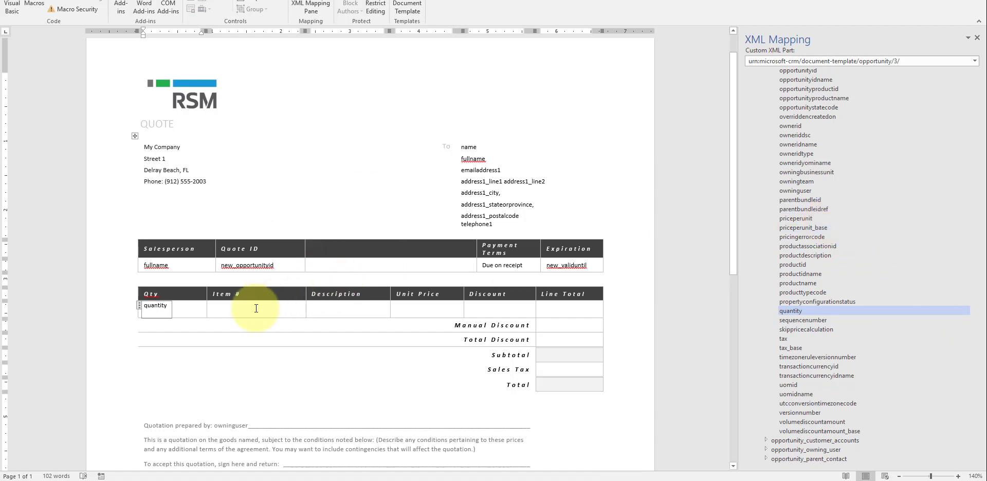
right_click(816, 273)
mouse_move(836, 282)
left_click(792, 294)
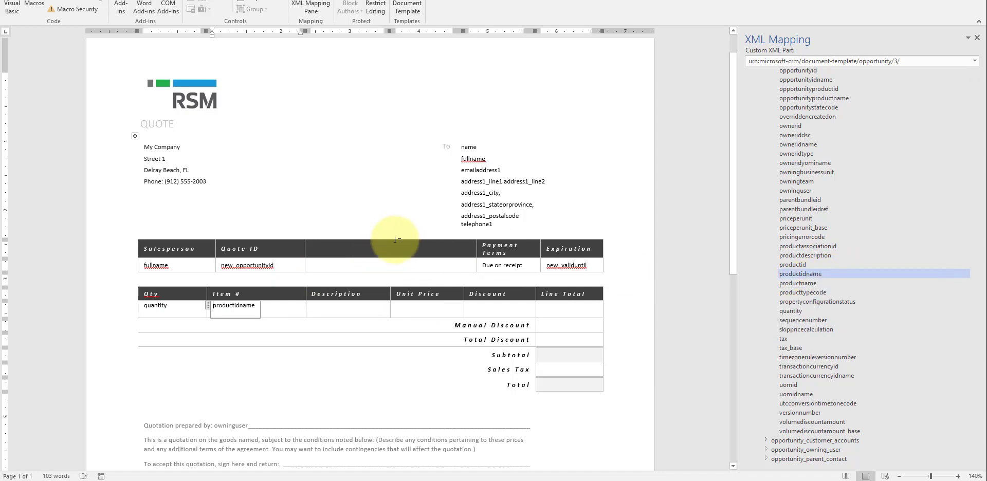
right_click(798, 273)
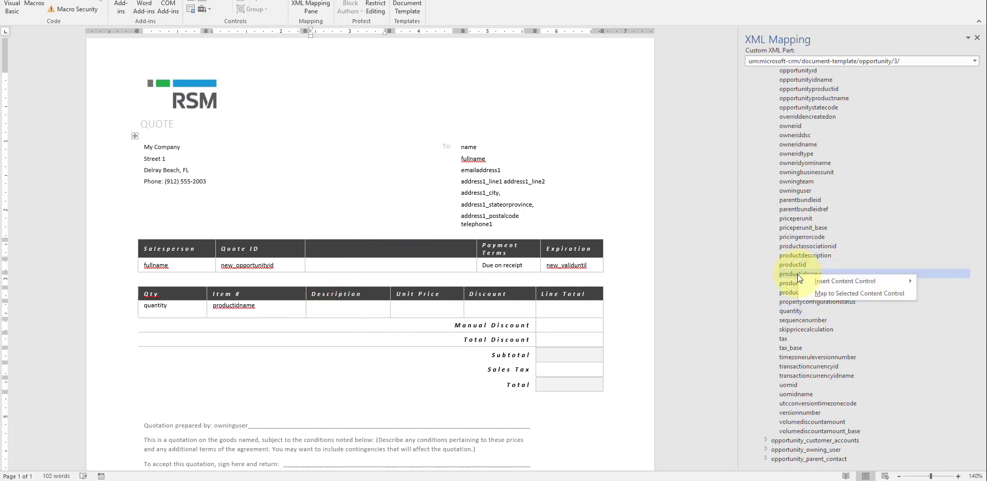
left_click(723, 288)
Insert the priceperunit field from product_opportunities as a plain text content control in the empty Unit Price cell.
left_click(419, 304)
right_click(805, 218)
mouse_move(838, 226)
left_click(787, 240)
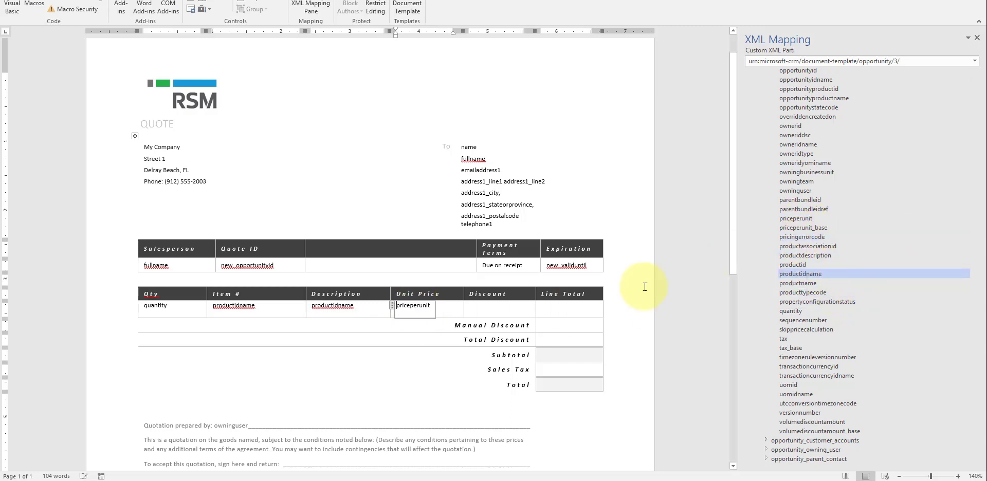
Insert the manualdiscountamount field from product_opportunities as a plain text content control in the empty Discount cell.
left_click(480, 307)
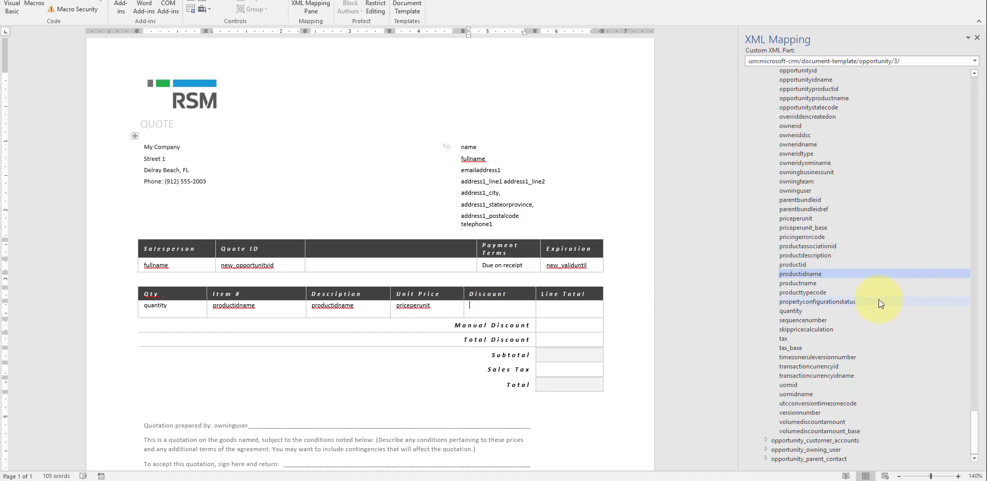
scroll(878, 299, "up", 10)
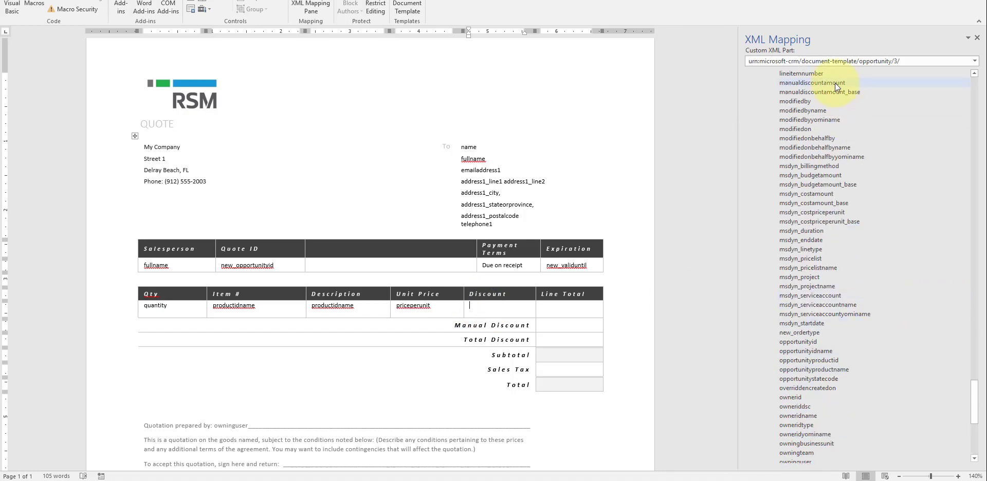
right_click(835, 82)
mouse_move(850, 88)
left_click(820, 104)
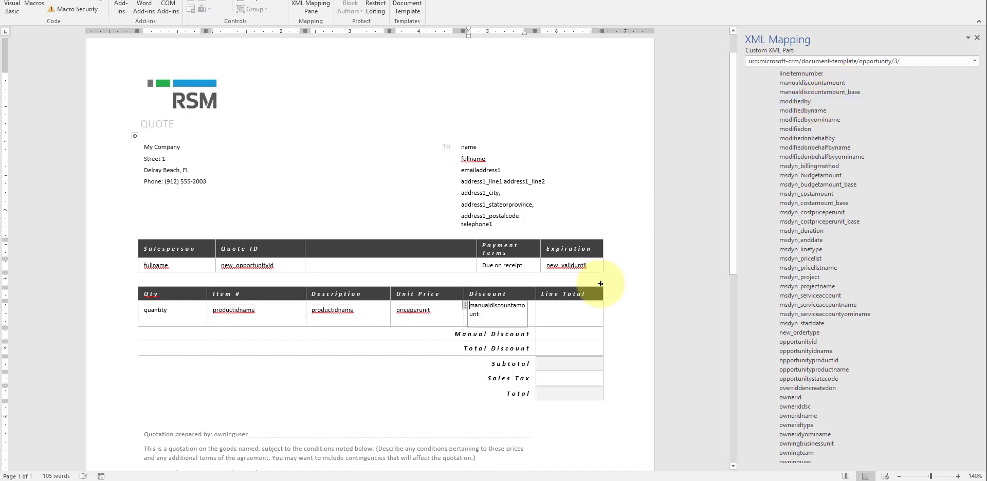
Insert the extendedamount field from product_opportunities as a plain text content control in the empty Line Total cell.
left_click(552, 308)
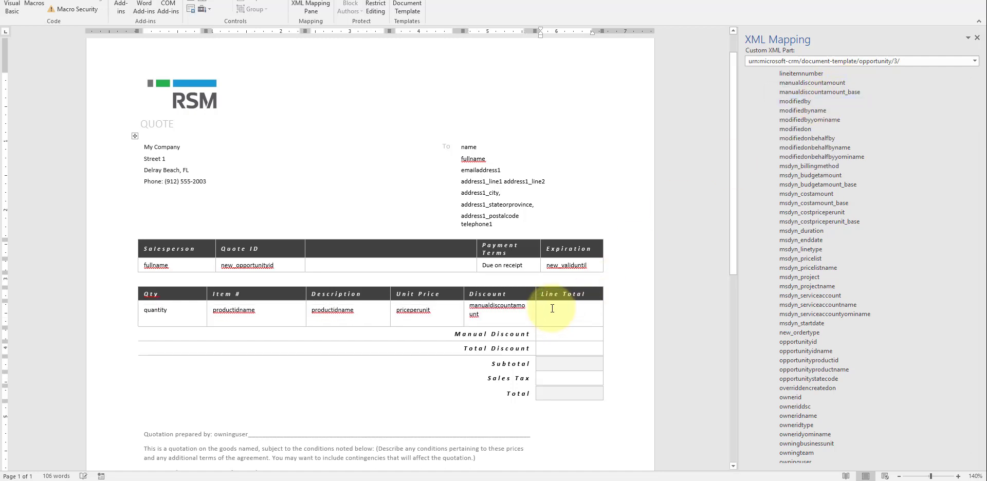
scroll(867, 252, "up", 4)
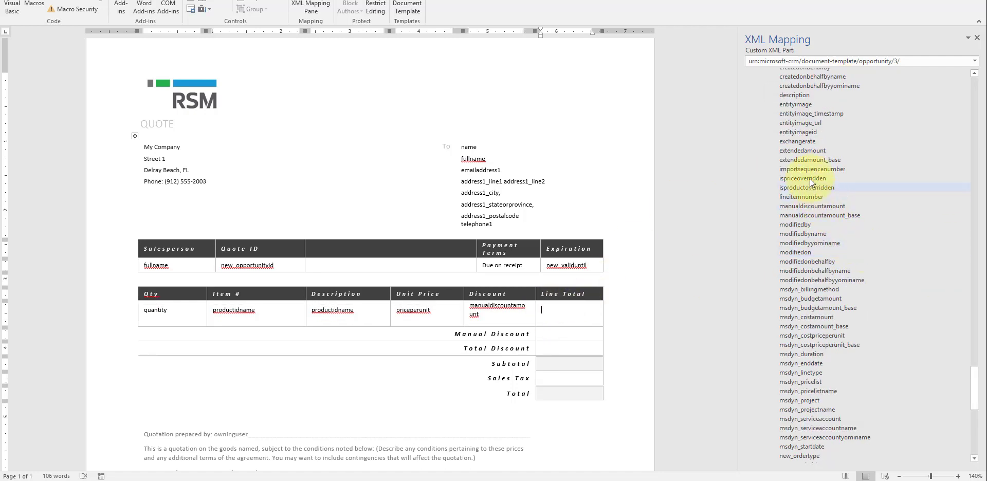
right_click(806, 153)
mouse_move(825, 157)
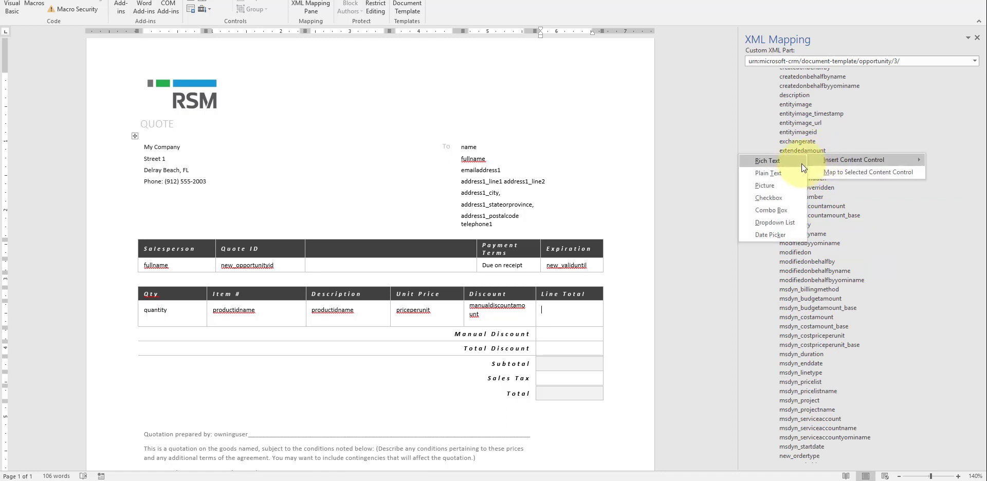
left_click(795, 172)
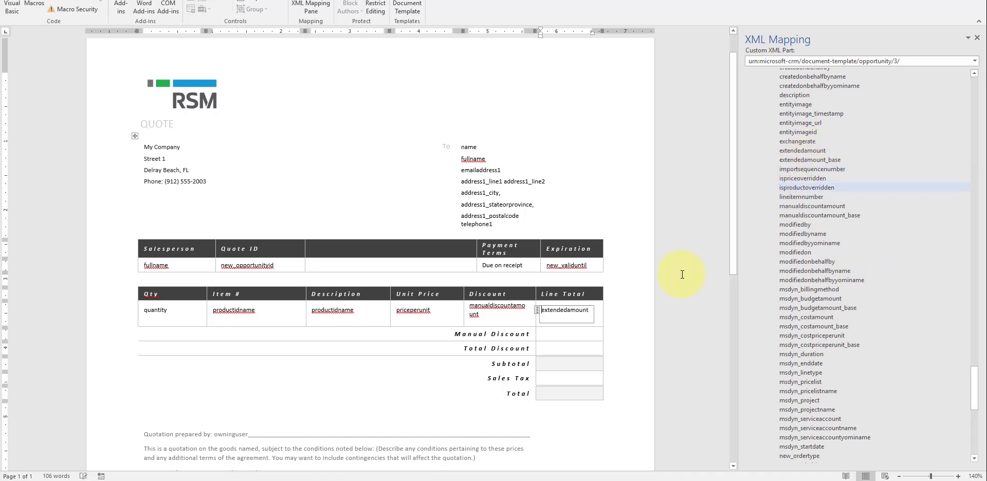
Fill the five cells from Manual Discount to Total with discountpercentage, totaldiscountamount, totalamountlessfreight, totaltax and totalamount, in that order.
left_click(546, 335)
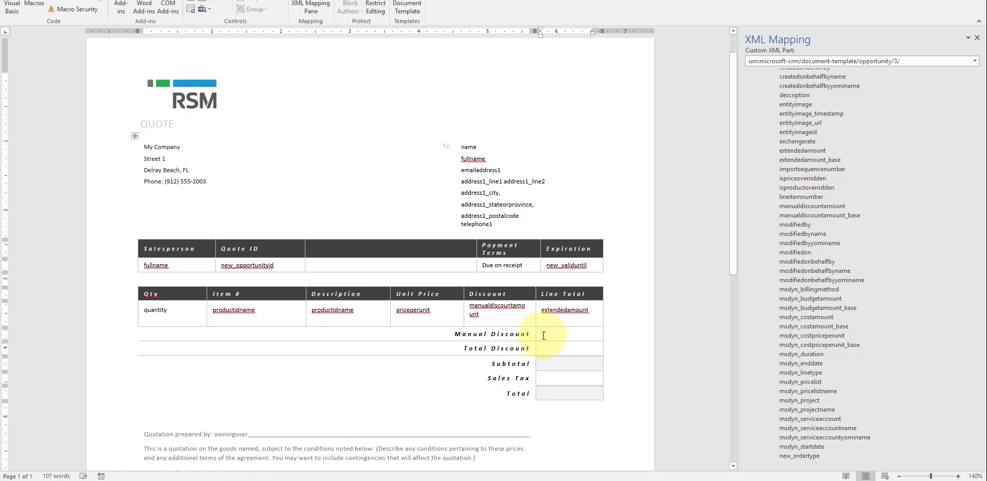
left_click(558, 349)
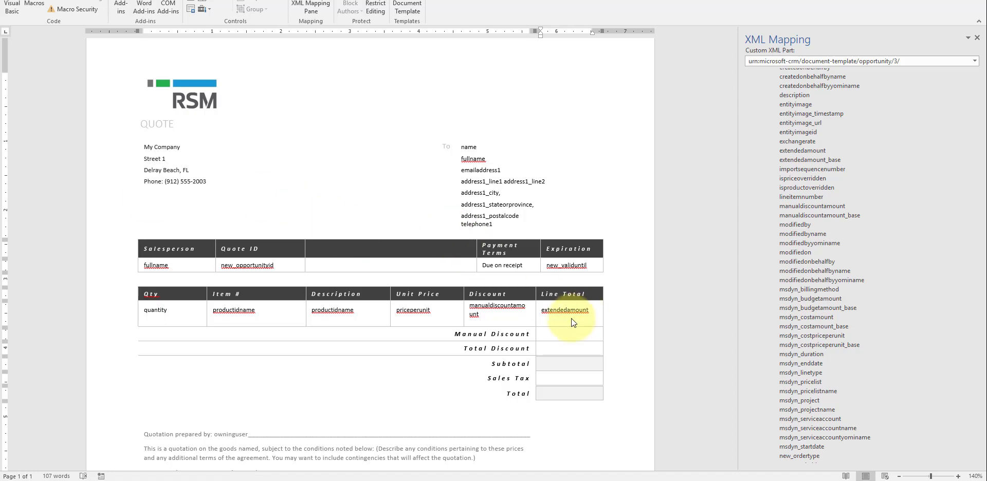
left_click(546, 334)
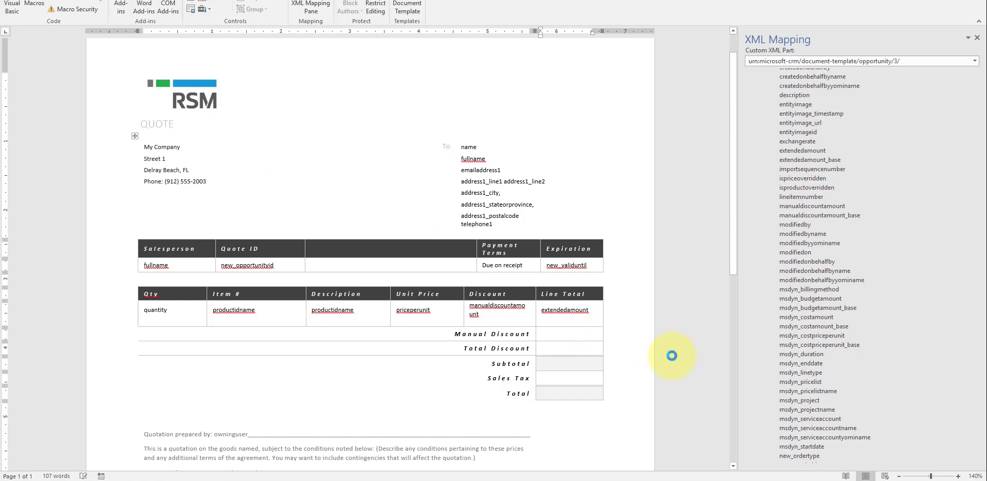
type("discountpercentage totaldiscountamount totalamountlessfreight totaltax totalamount")
scroll(646, 288, "down", 1)
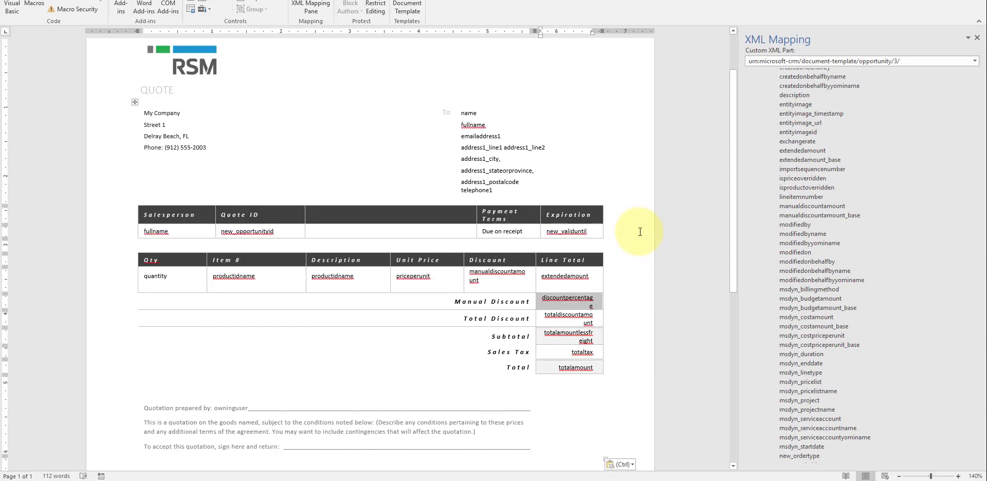
Right-align the extendedamount field and the five summary fields below it, restoring the document window to a smaller size.
scroll(635, 221, "down", 2)
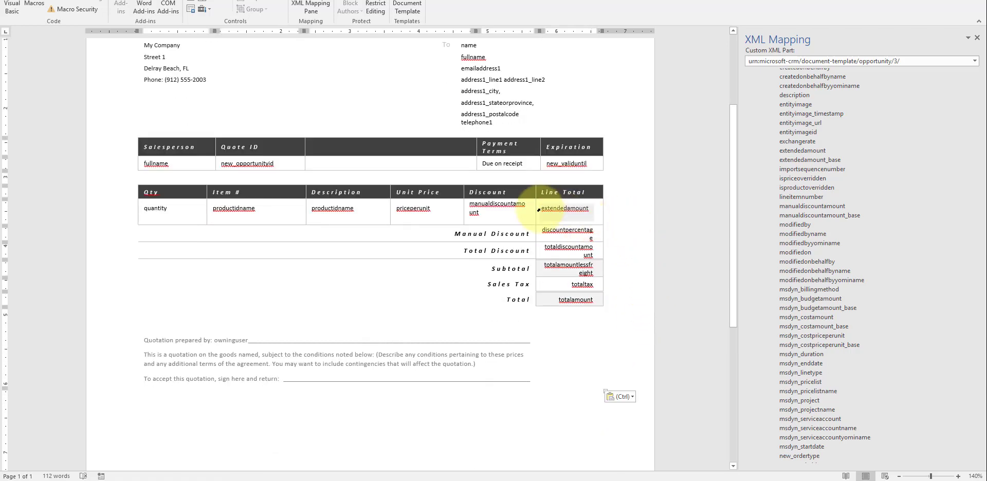
left_click_drag(596, 212, 591, 300)
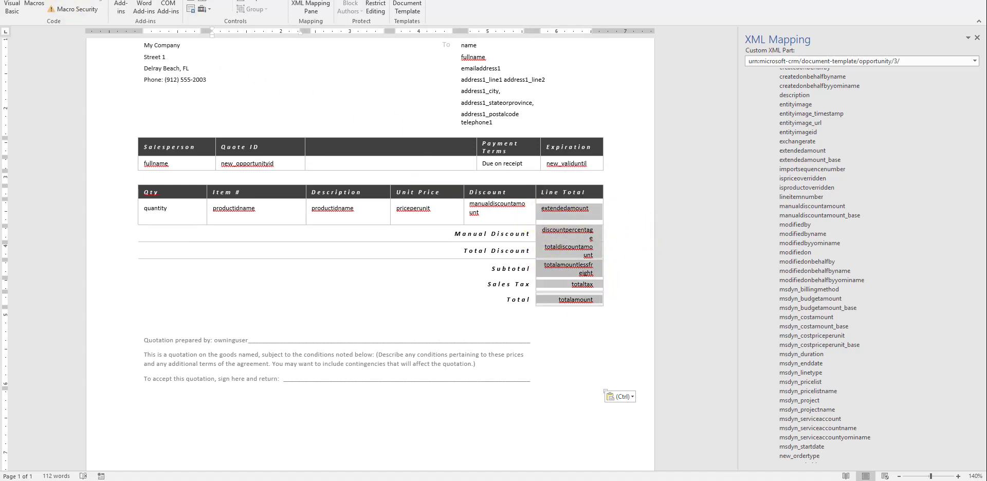
scroll(51, 10, "up", 8)
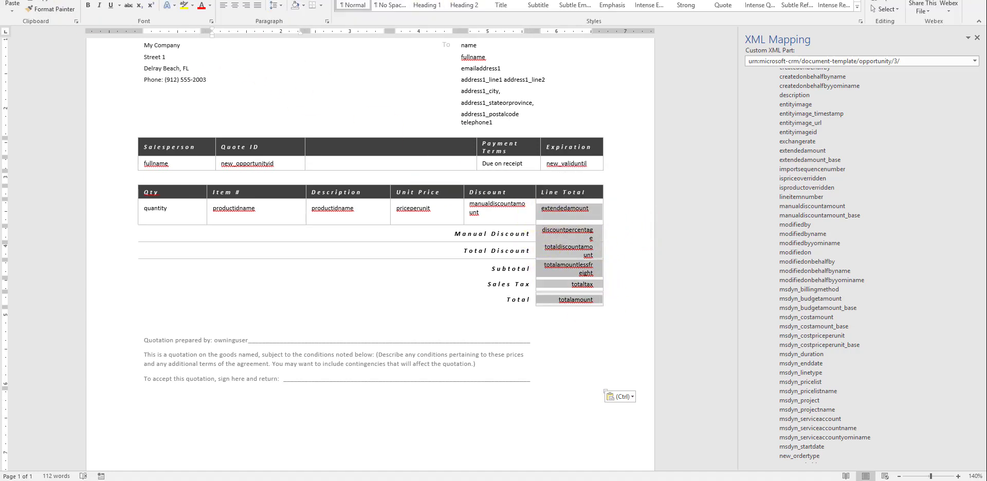
key("super+Down")
left_click_drag(701, 40, 687, 11)
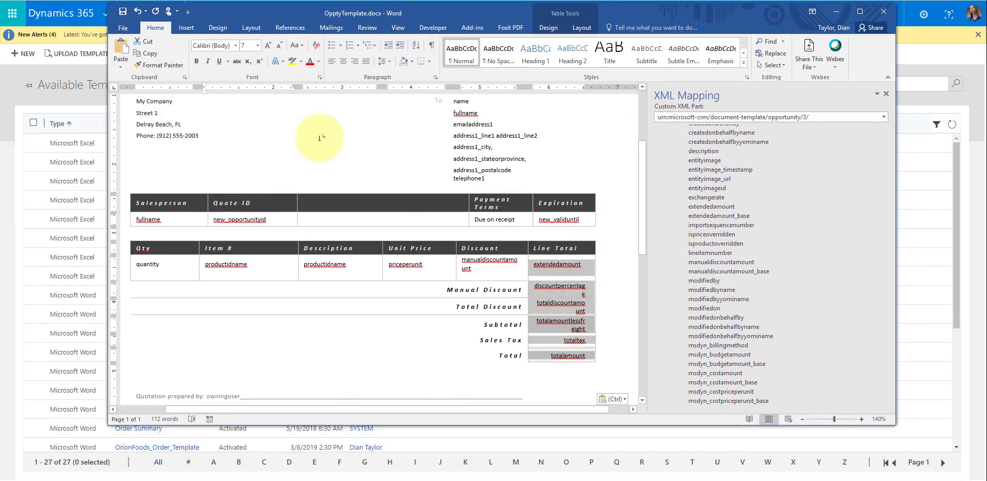
left_click(353, 64)
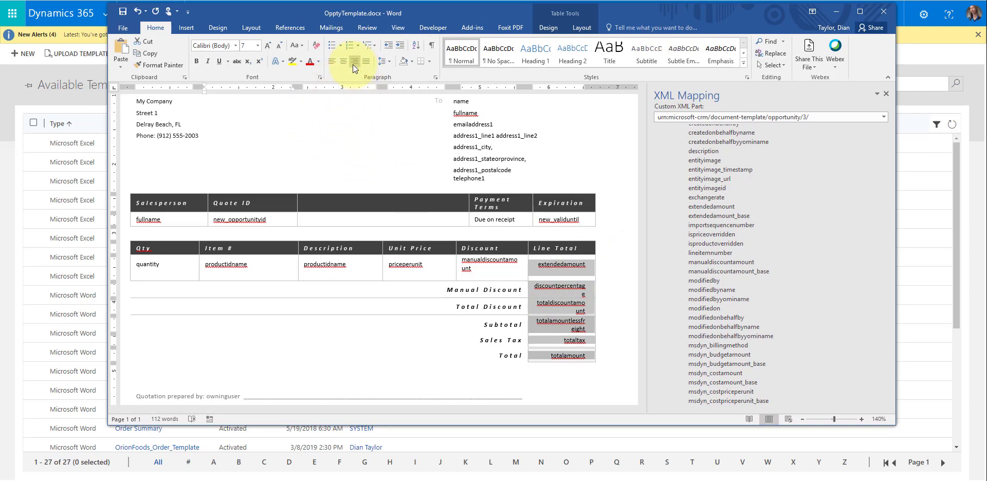
left_click(384, 202)
Widen the document window and wrap the whole product row, from quantity to extendedamount, in a repeating content control for product_opportunities.
scroll(383, 202, "up", 1)
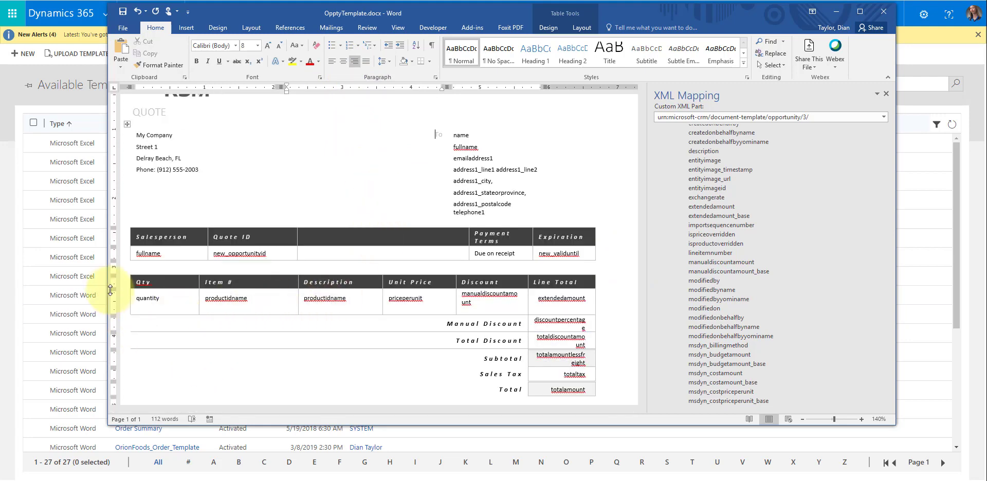
left_click_drag(108, 289, 34, 263)
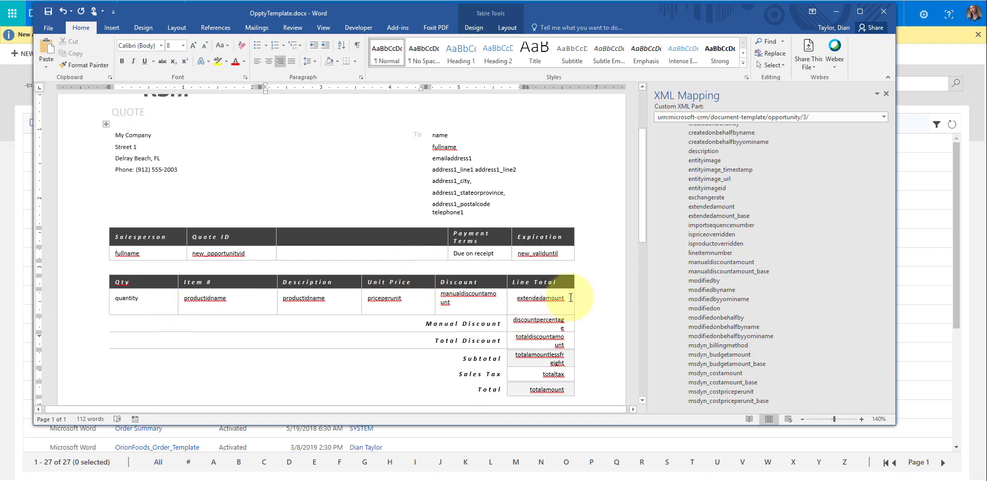
left_click_drag(571, 298, 106, 306)
scroll(844, 271, "up", 4)
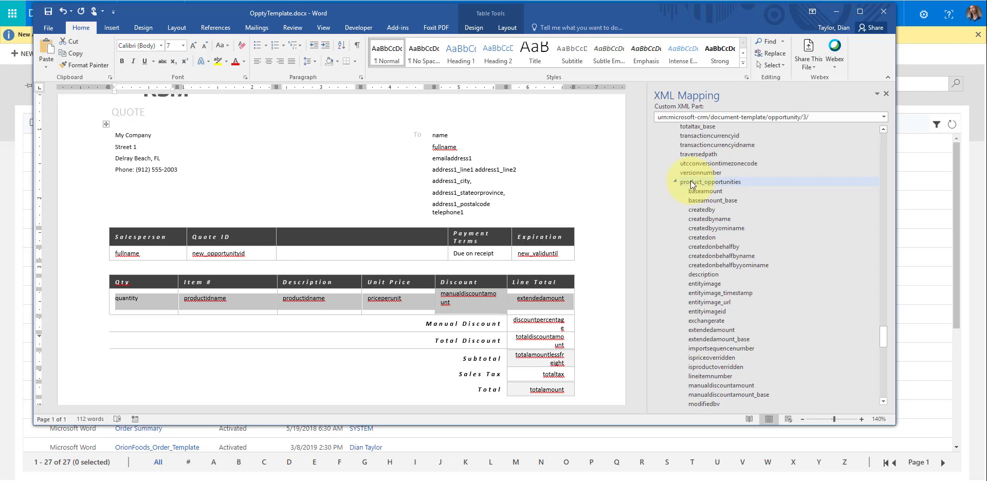
right_click(692, 185)
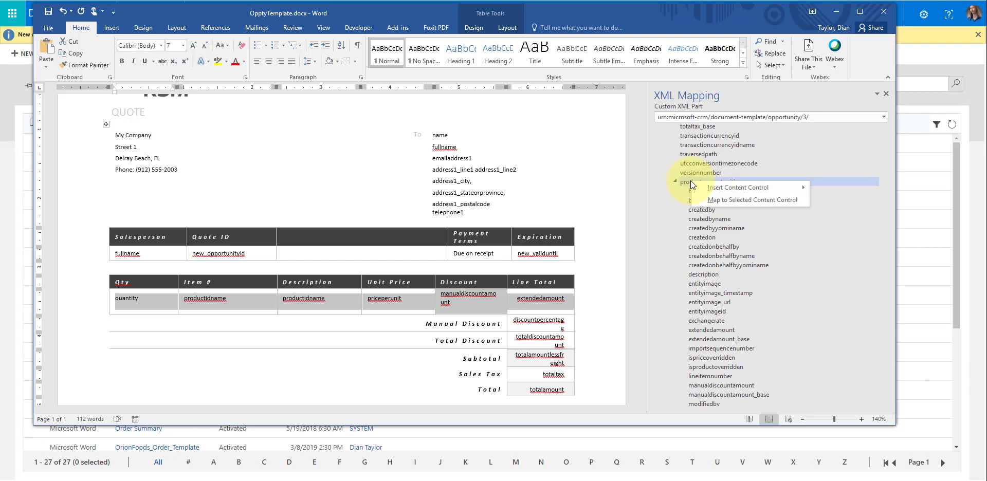
mouse_move(704, 192)
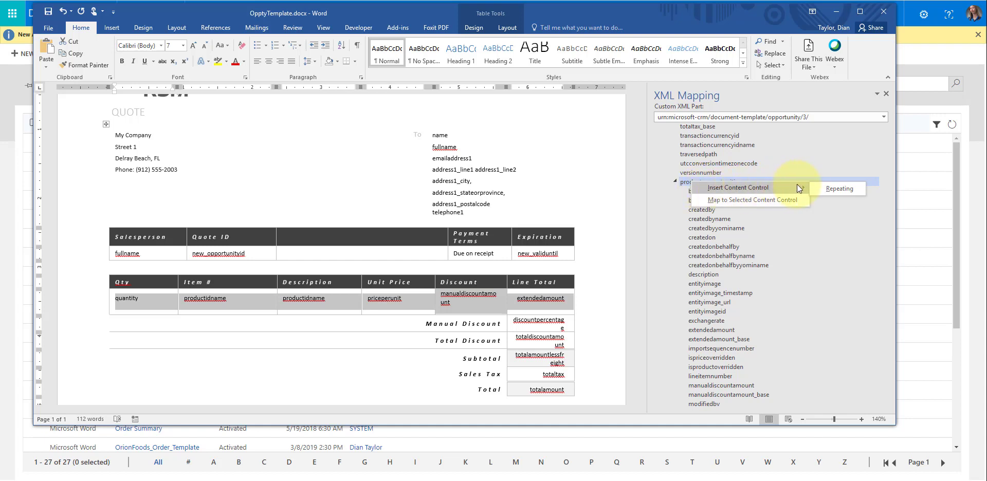
left_click(832, 189)
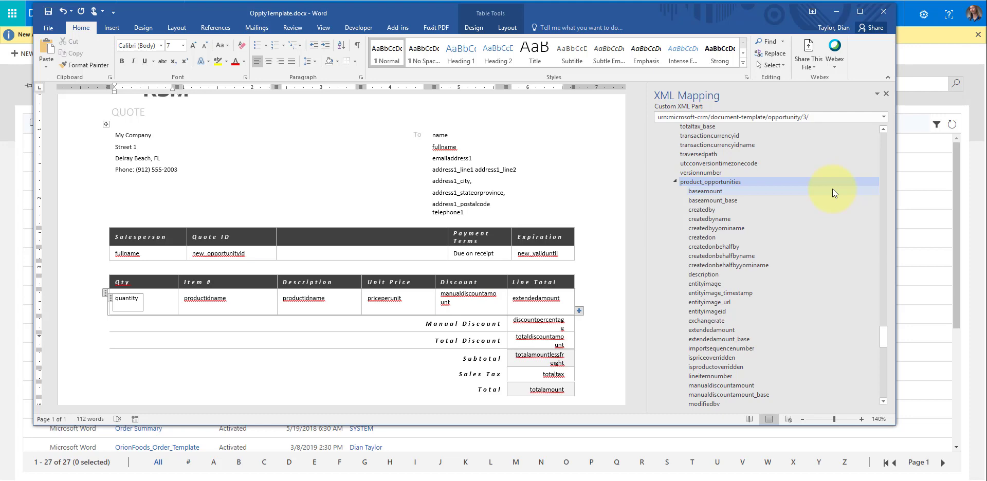
Save the OpptyTemplate document and minimize Word to return to the Dynamics 365 templates list.
scroll(832, 189, "up", 1)
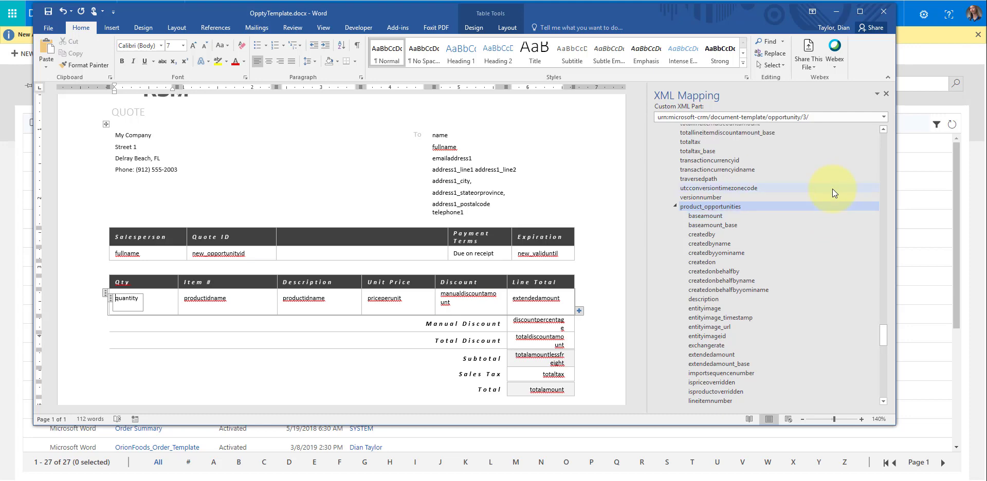
scroll(260, 190, "up", 3)
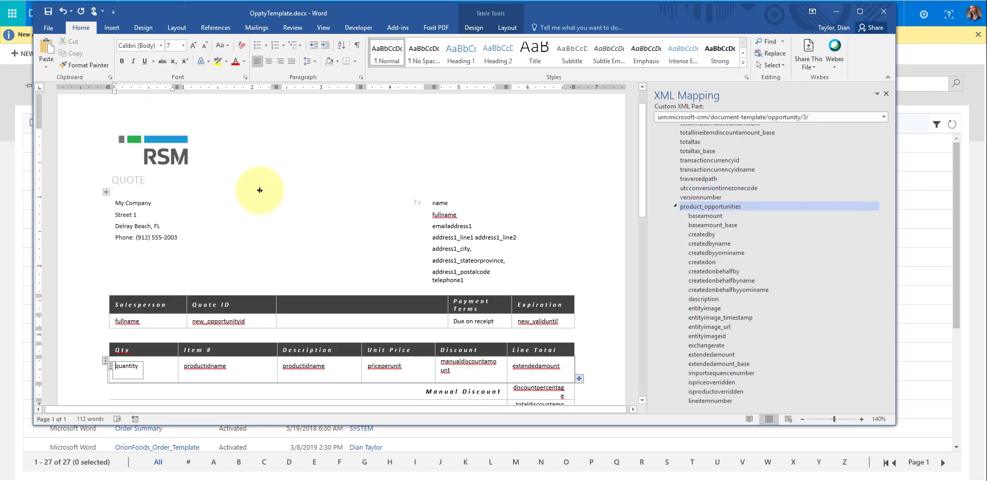
left_click(48, 16)
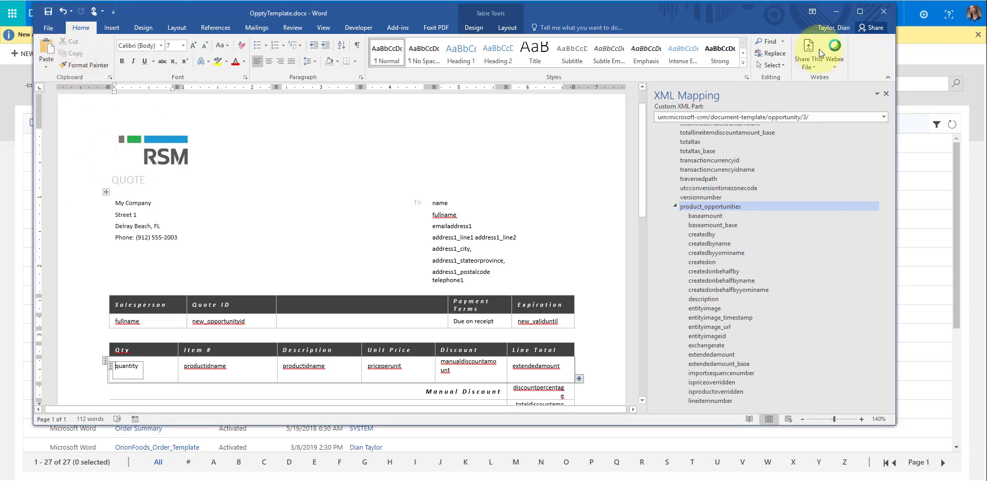
left_click(836, 12)
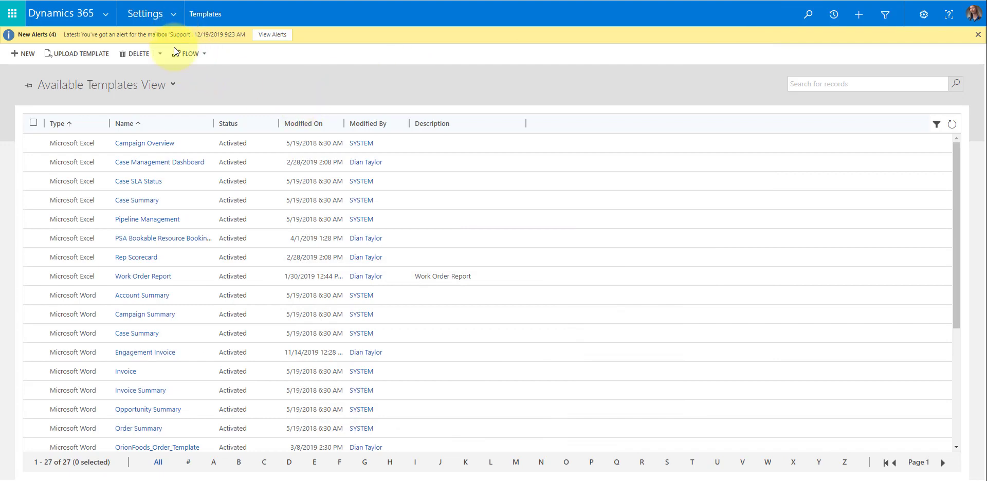
Upload OpptyTemplate.docx from the desktop as a new document template.
left_click(84, 55)
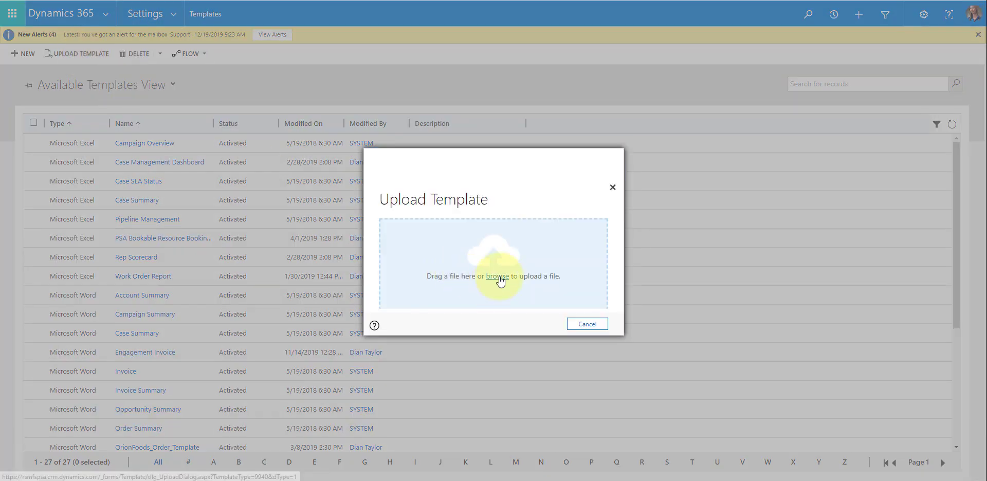
left_click(499, 278)
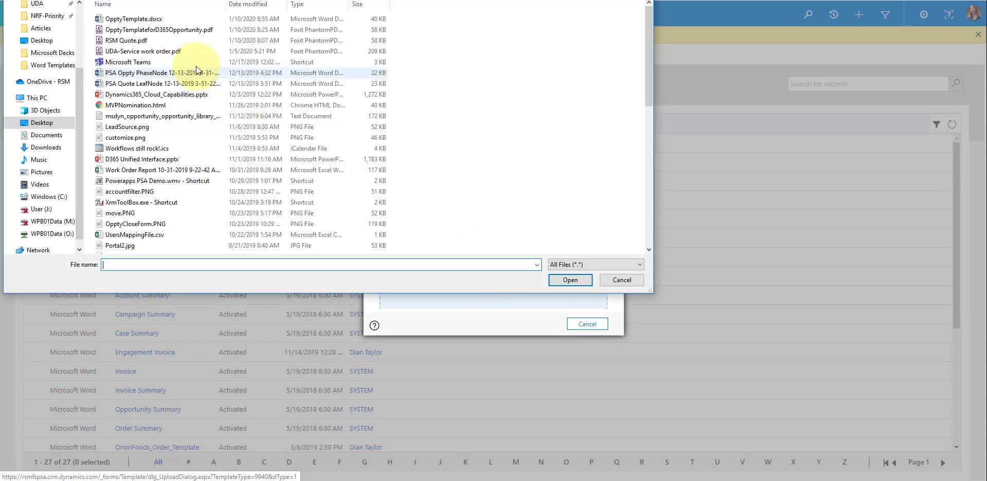
double_click(148, 19)
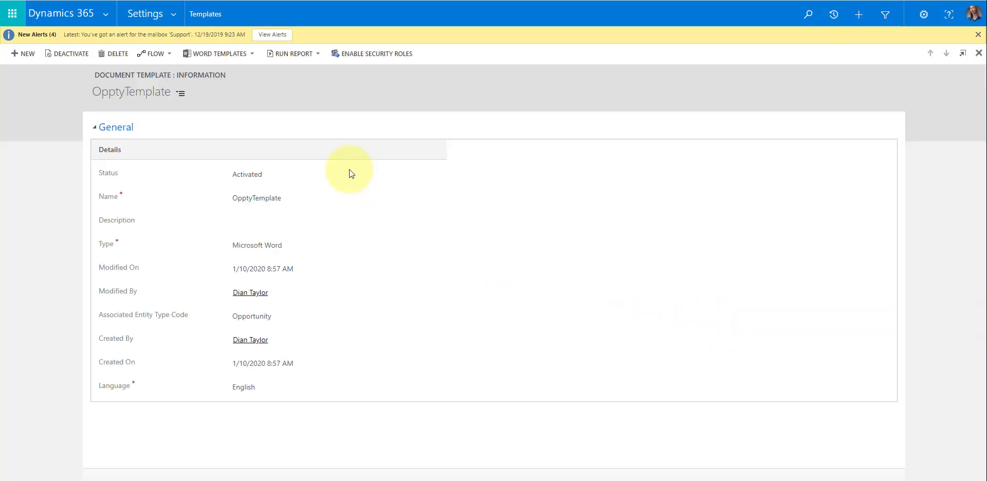
Rename the uploaded template OpptyTemplatefor D365, enter the same text as its description, and save the record.
left_click(282, 197)
left_click(293, 198)
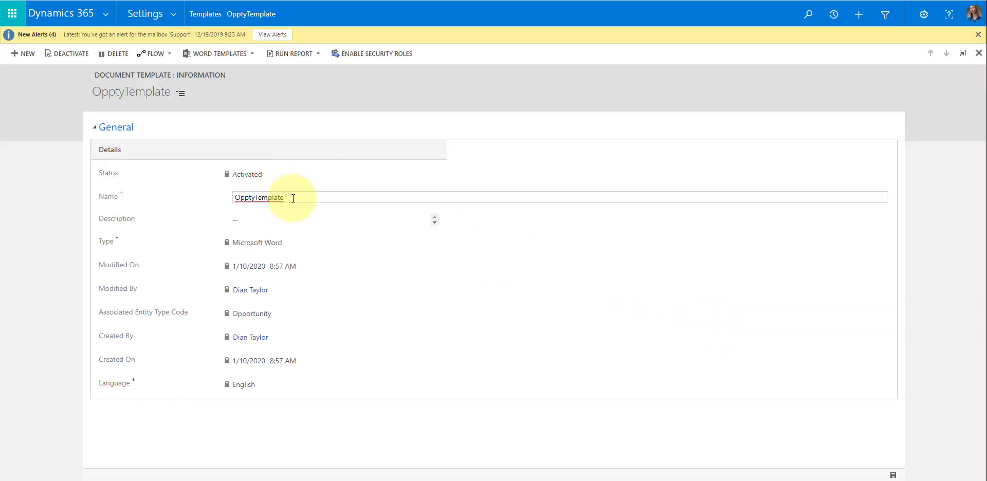
type("for D365")
left_click_drag(346, 198, 238, 198)
left_click(238, 220)
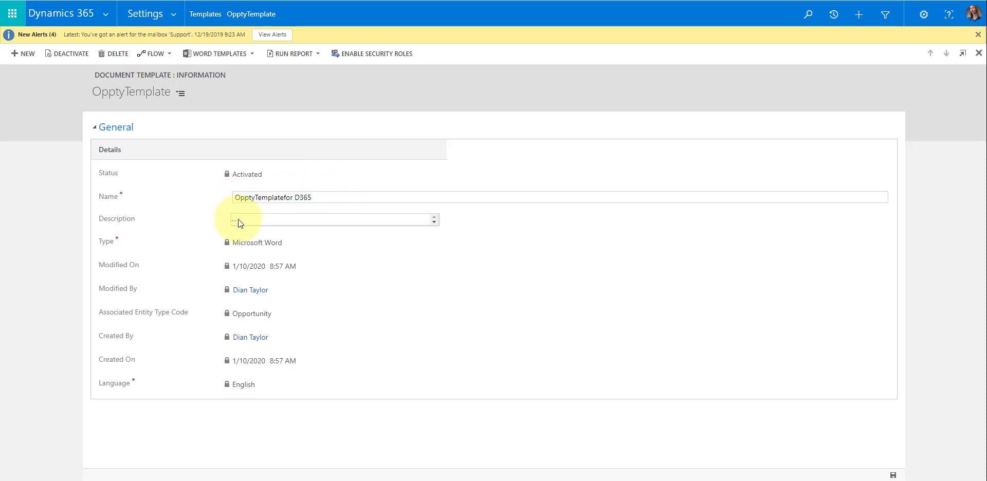
type("OpptyTemplatefor D365")
left_click(894, 475)
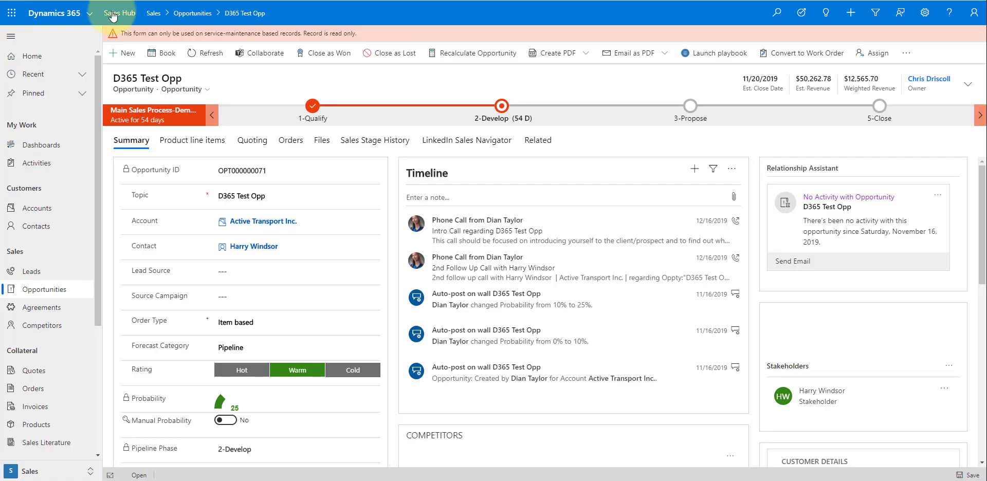
In Sales Hub, switch to the App Settings area and examine which entities are enabled for PDF generation.
left_click(93, 11)
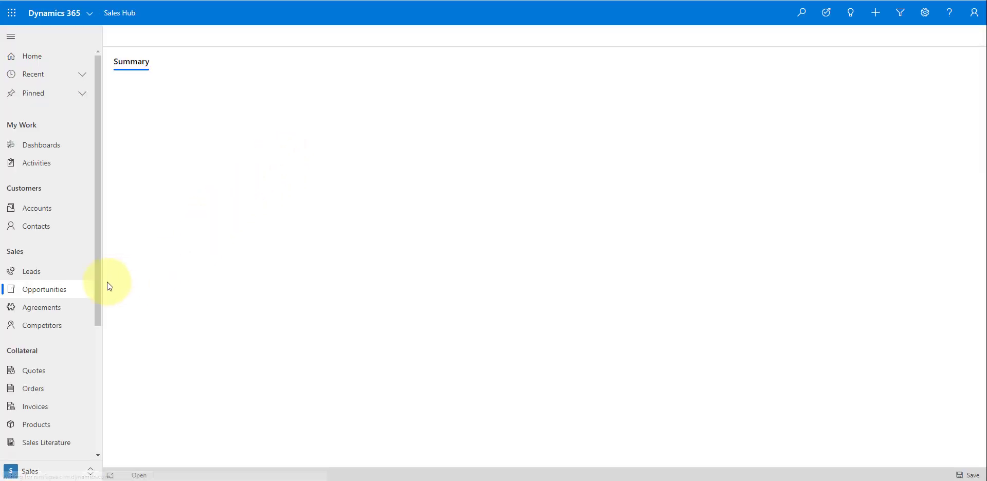
left_click(61, 474)
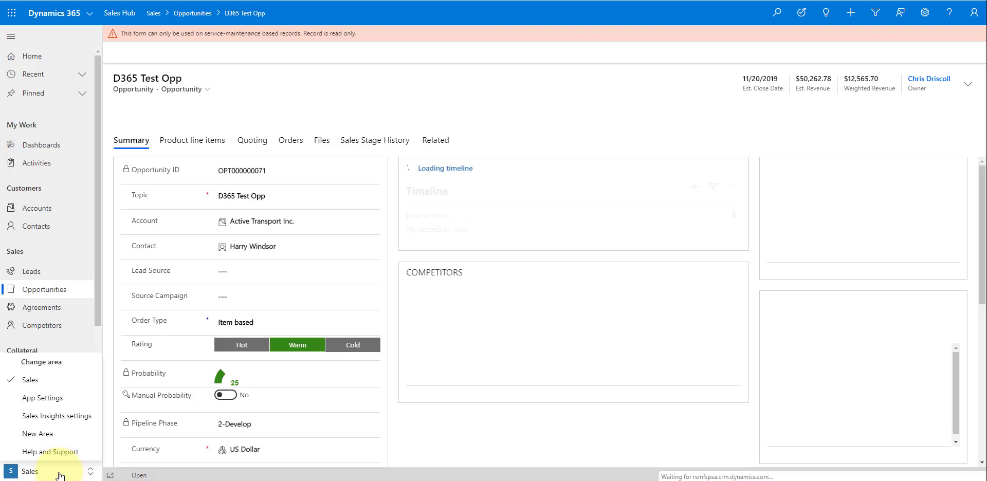
left_click(51, 399)
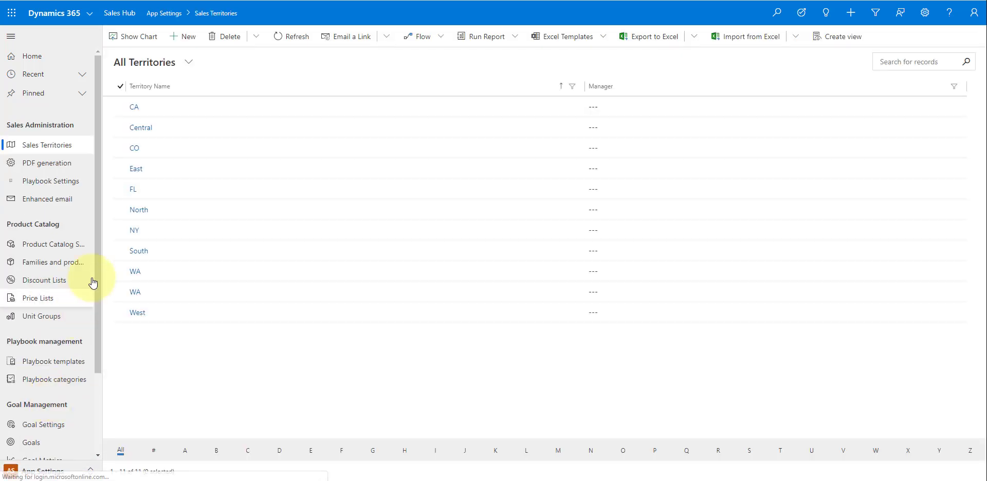
left_click(61, 165)
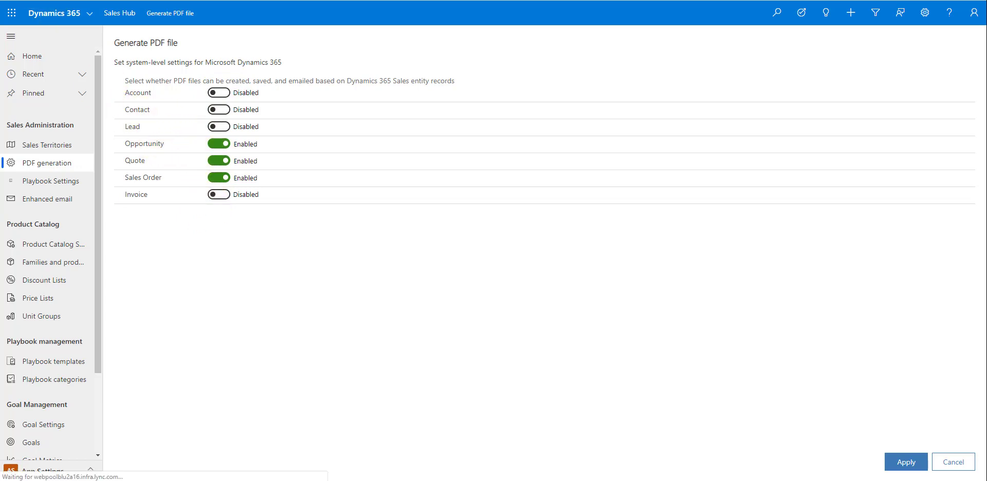
Return to the D365 Test Opp opportunity, create a PDF with the OpptyTemplatefor D365 template, save it to the desktop and open it.
left_click(46, 145)
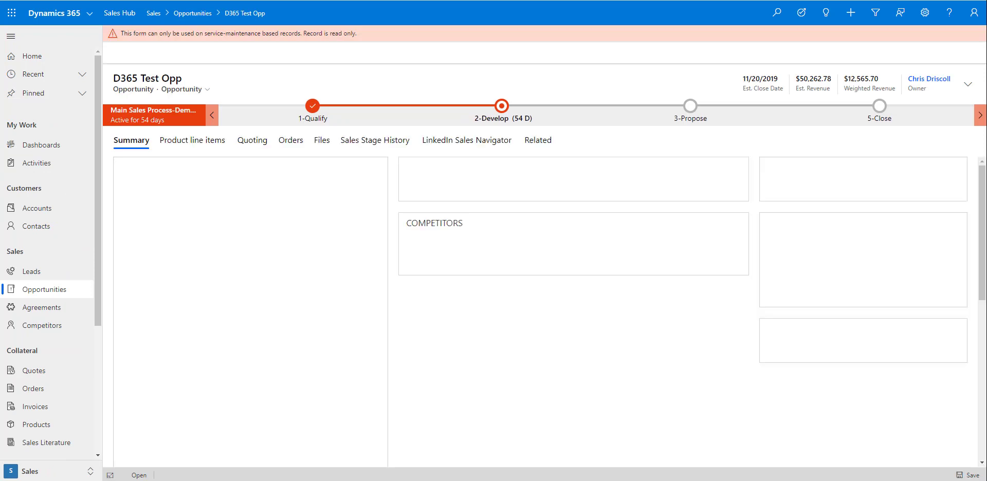
left_click(345, 238)
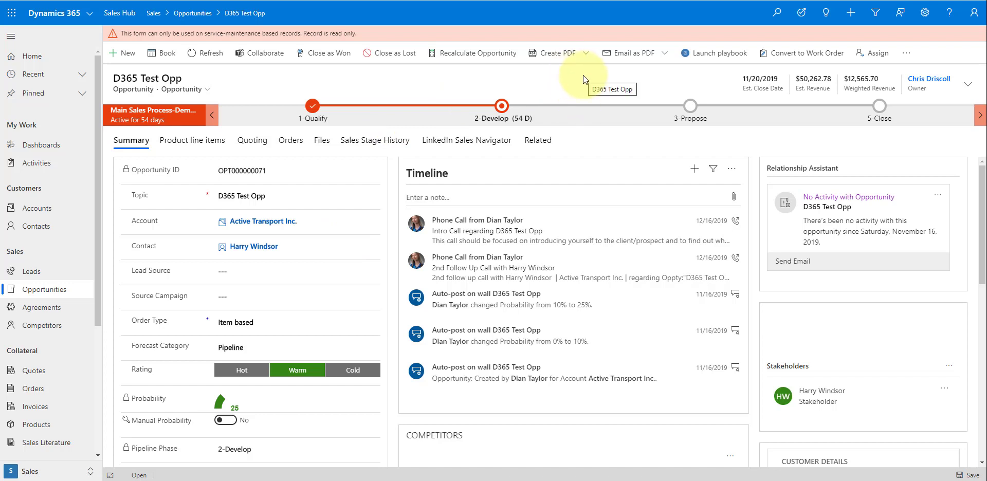
left_click(586, 54)
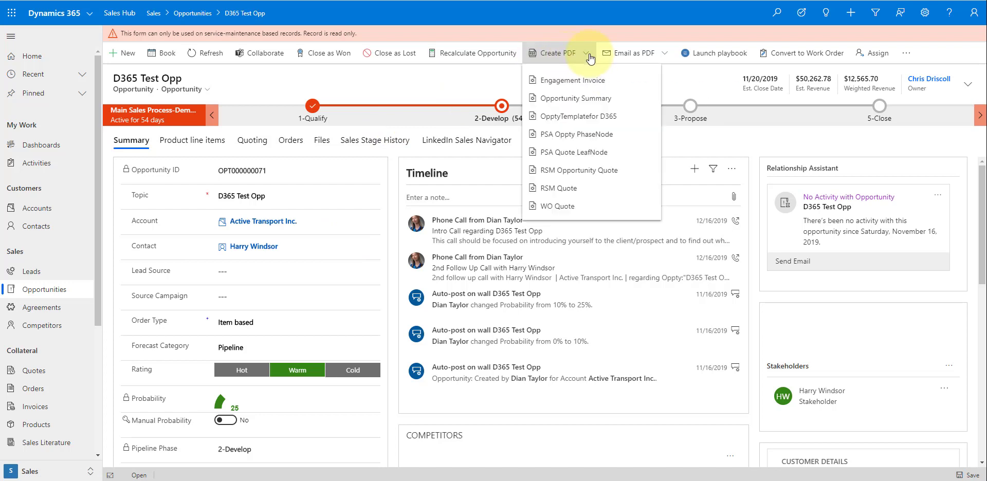
left_click(565, 117)
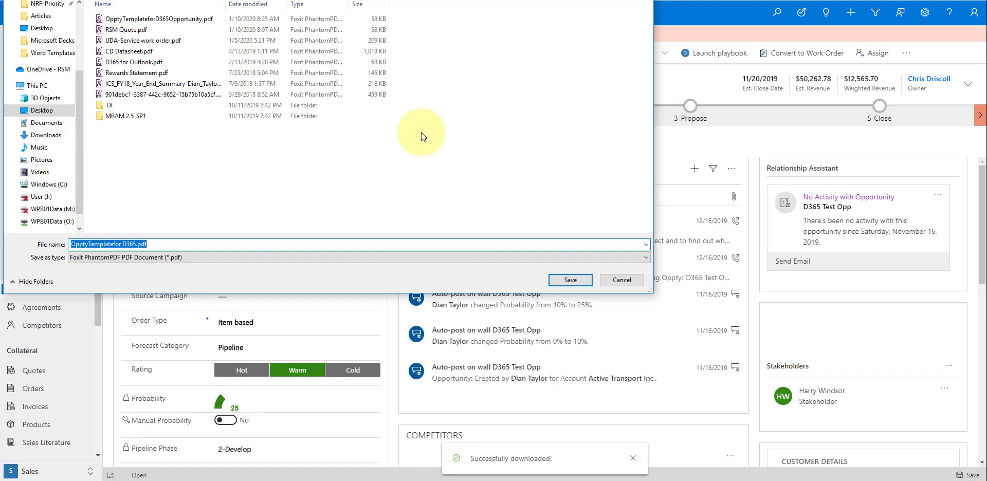
left_click(571, 280)
left_click(82, 472)
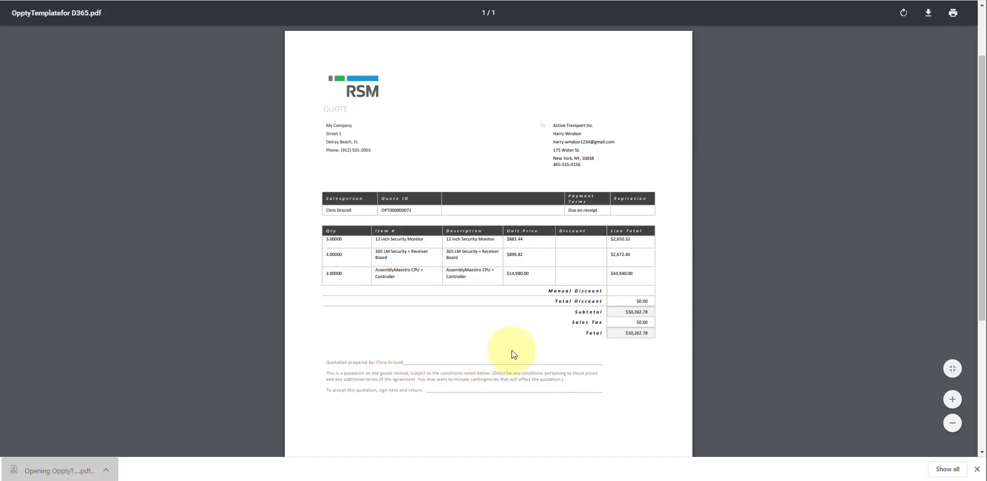
Examine the product lines and the recipient's account and contact details in the generated quote PDF.
scroll(511, 350, "up", 2)
scroll(674, 345, "up", 1)
scroll(675, 344, "up", 3)
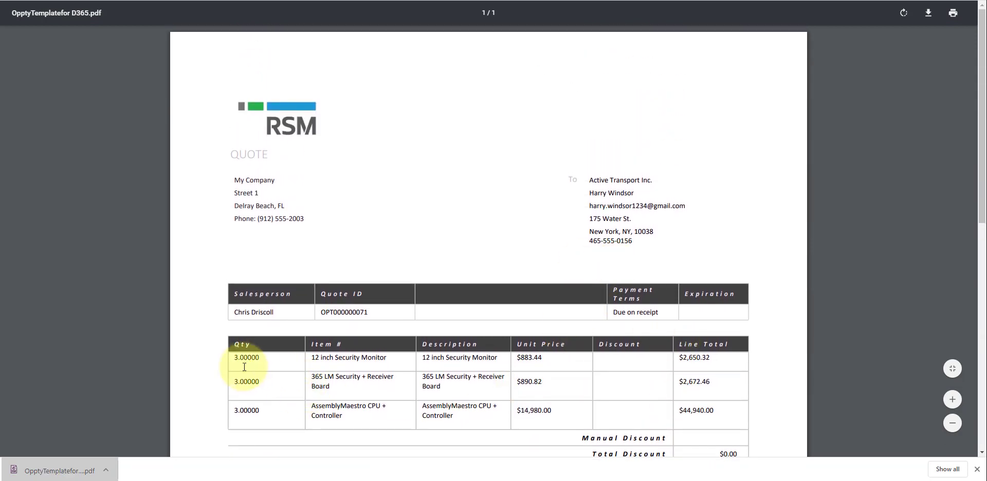
left_click_drag(239, 363, 692, 427)
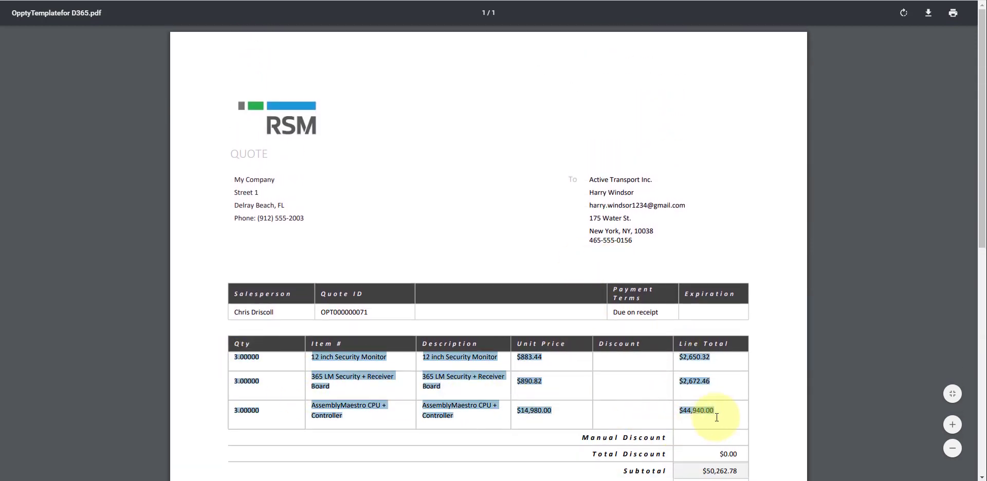
double_click(600, 178)
left_click_drag(585, 178, 657, 181)
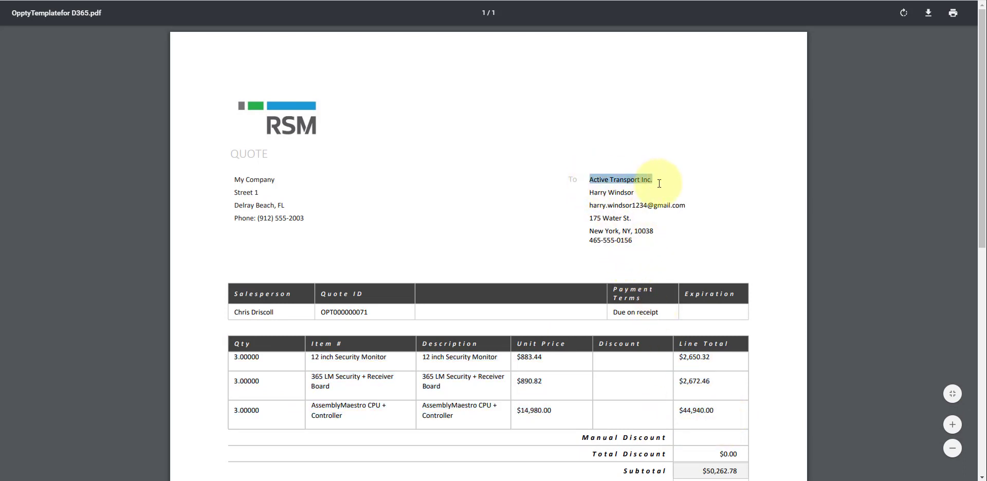
left_click(632, 179)
left_click_drag(587, 193, 685, 208)
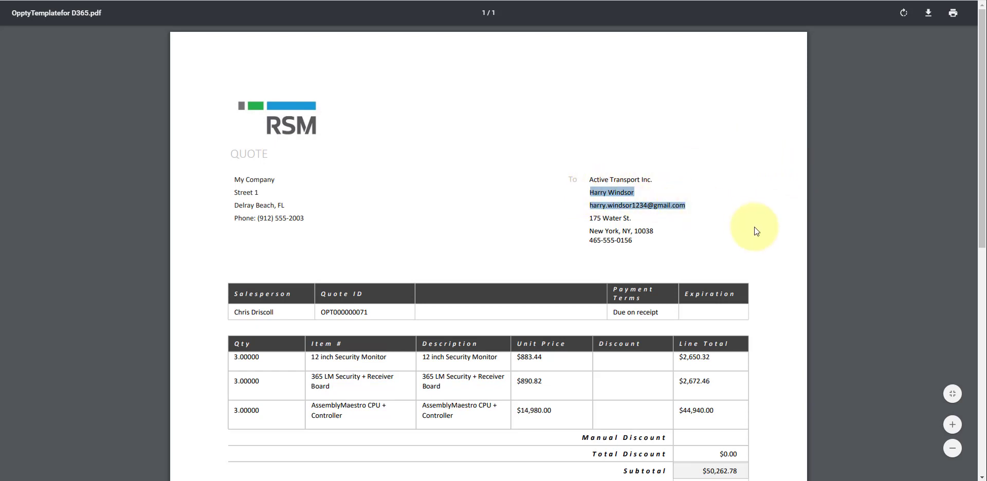
Check the totals, the quotation preparer, and the salesperson and quote ID in the generated PDF.
scroll(755, 227, "down", 3)
left_click_drag(724, 310, 694, 354)
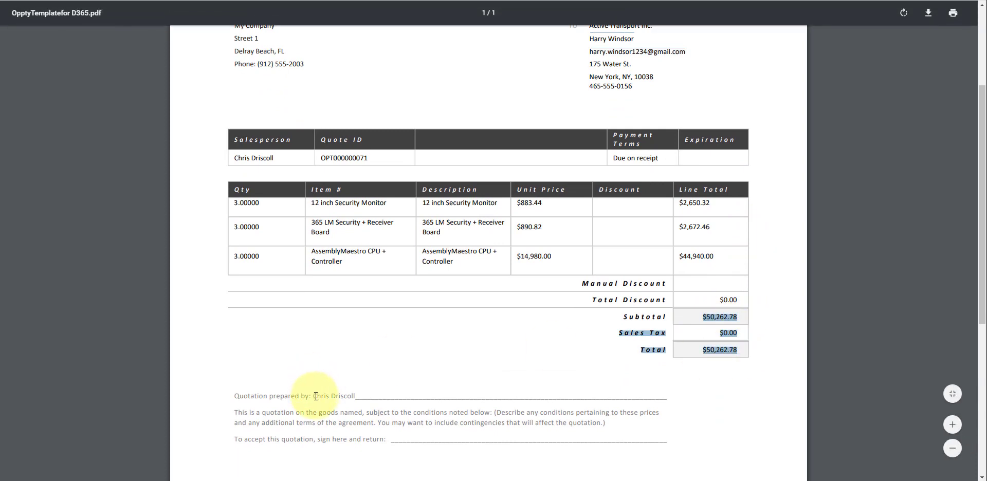
left_click_drag(299, 396, 355, 396)
left_click_drag(235, 158, 369, 158)
left_click(402, 346)
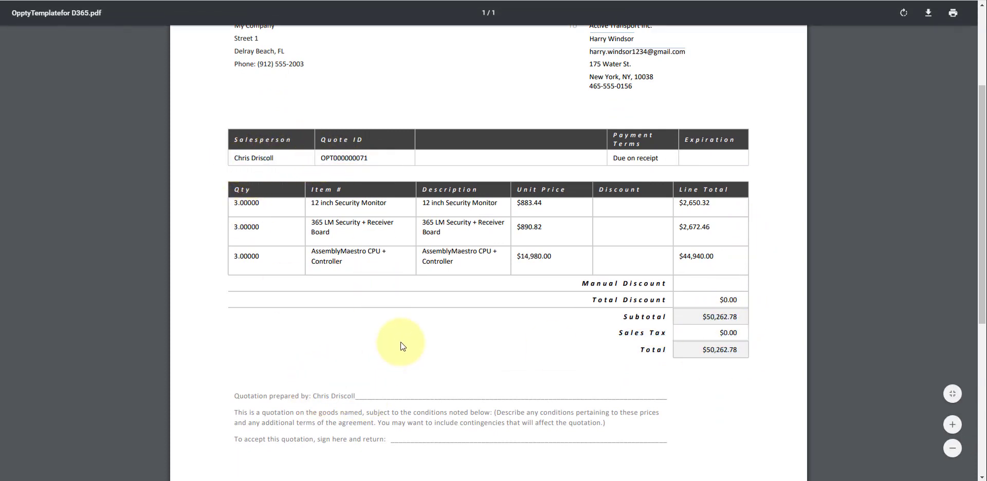